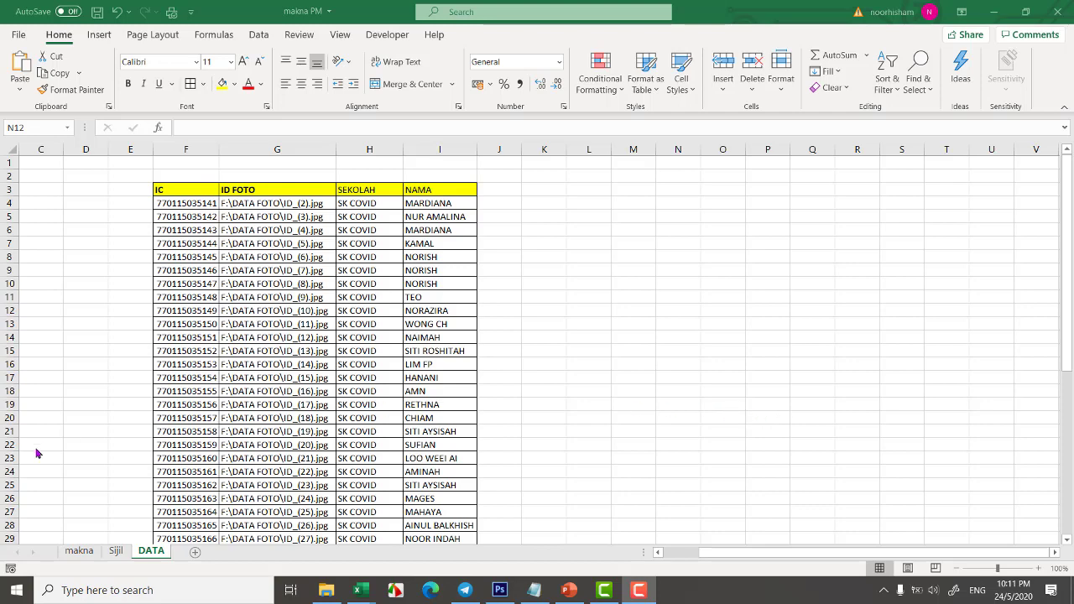
# Step: Zoom out on the Sijil sheet to see the whole certificate
pyautogui.click(115, 551)
pyautogui.click(809, 374)
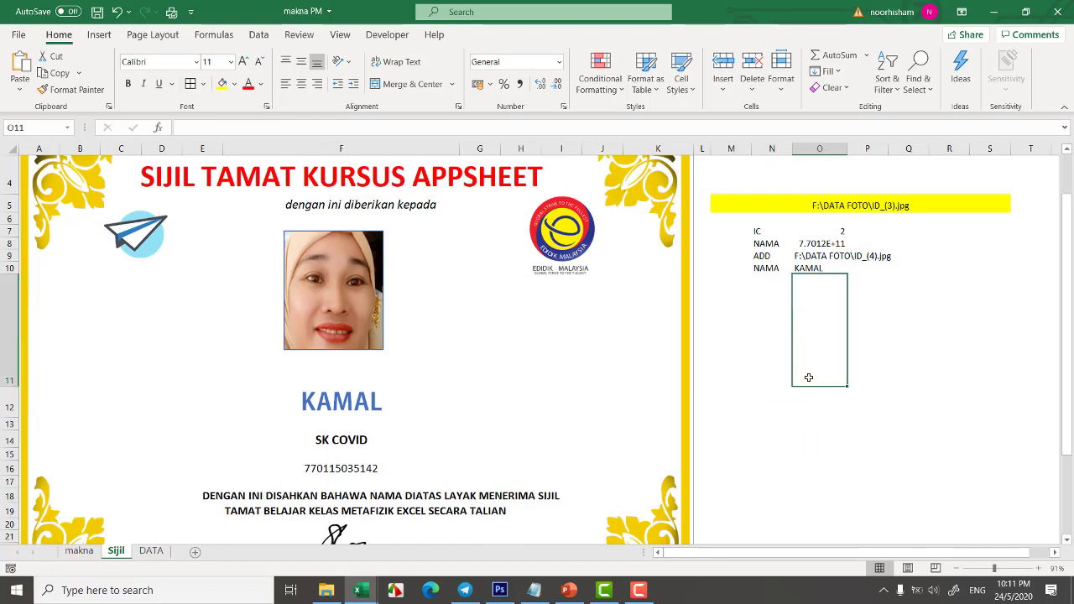
pyautogui.scroll(1, 873, 454)
pyautogui.moveTo(989, 570); pyautogui.dragTo(986, 569)
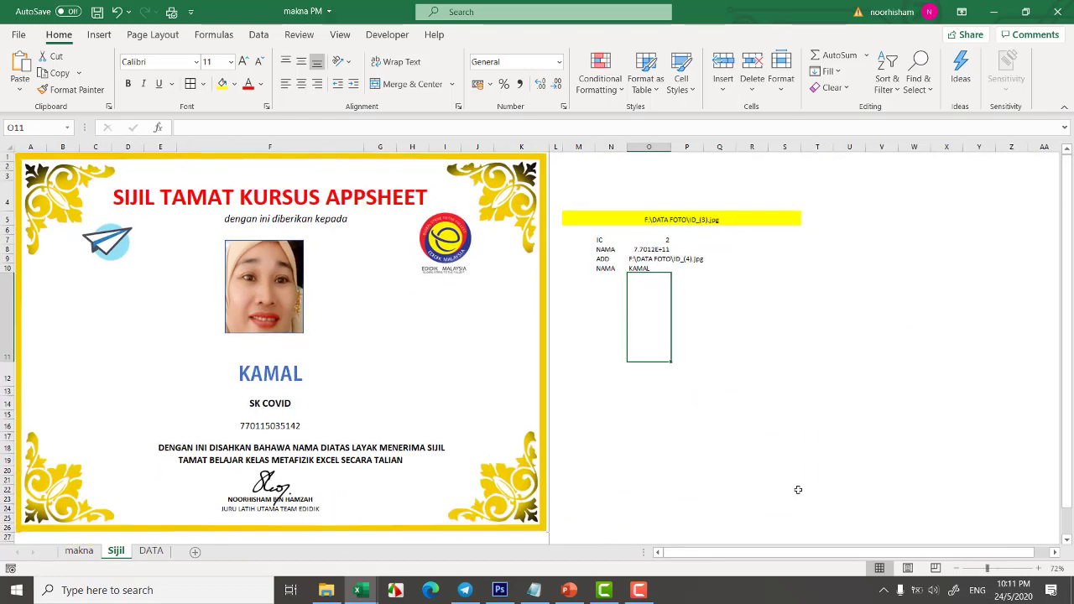
pyautogui.click(785, 471)
# Step: Review the IC and ID FOTO columns F and G on the DATA sheet
pyautogui.click(152, 551)
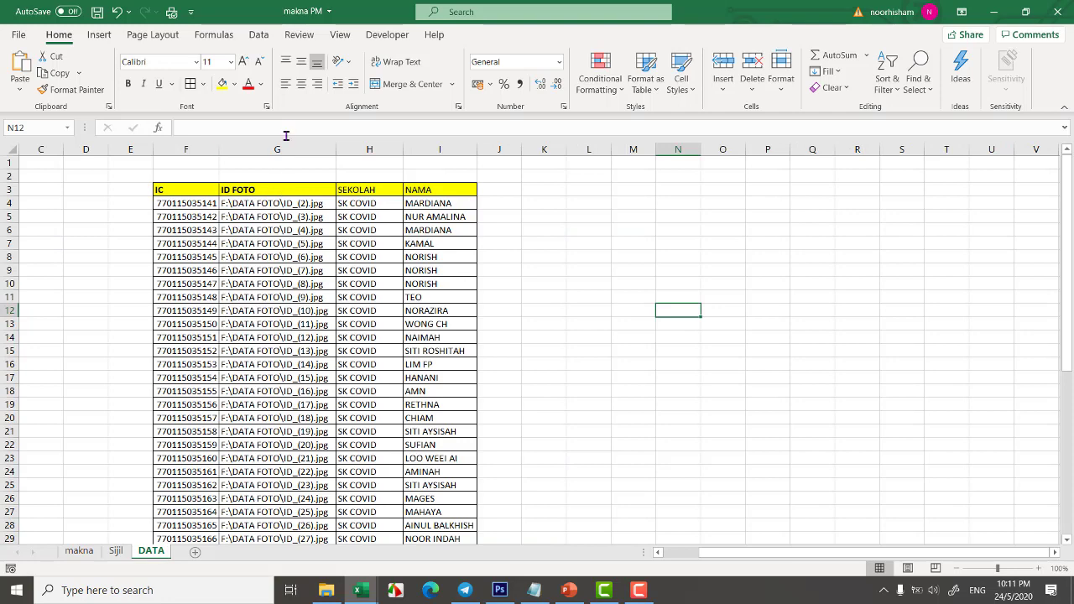
pyautogui.click(186, 150)
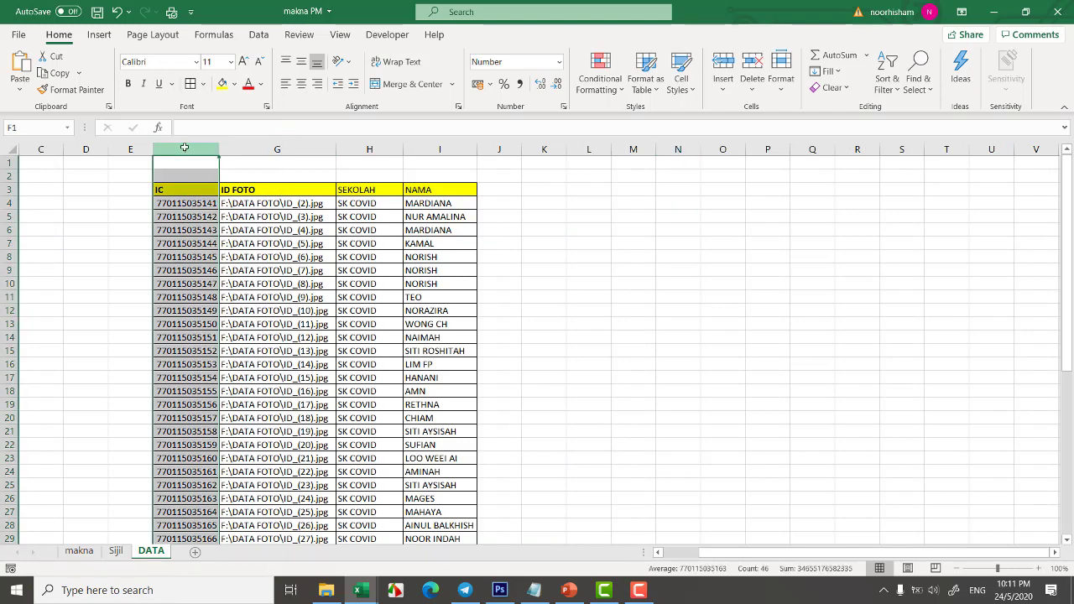
pyautogui.click(265, 151)
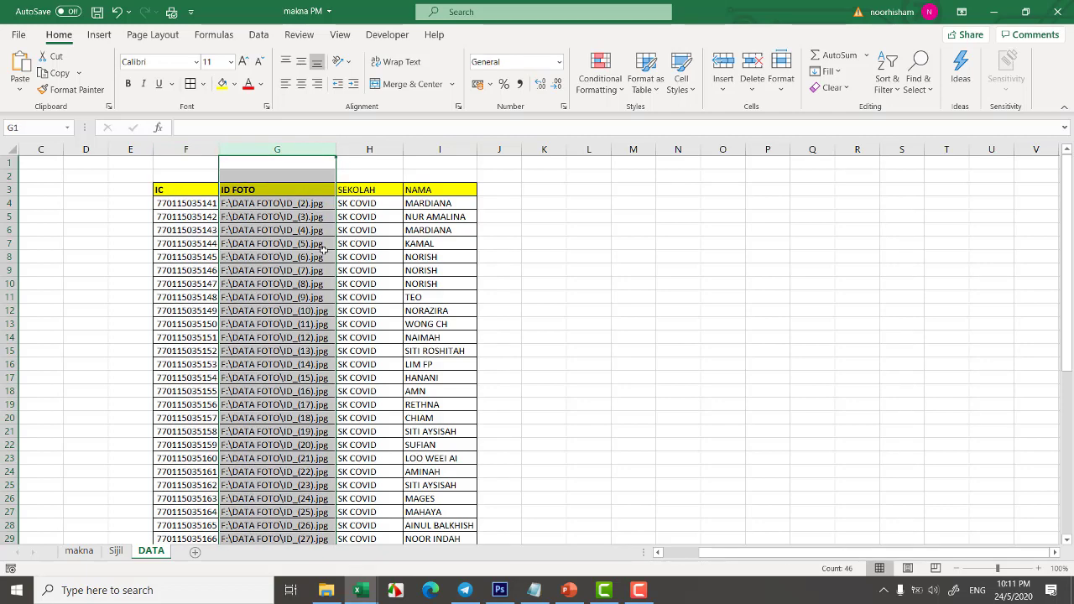
pyautogui.click(709, 430)
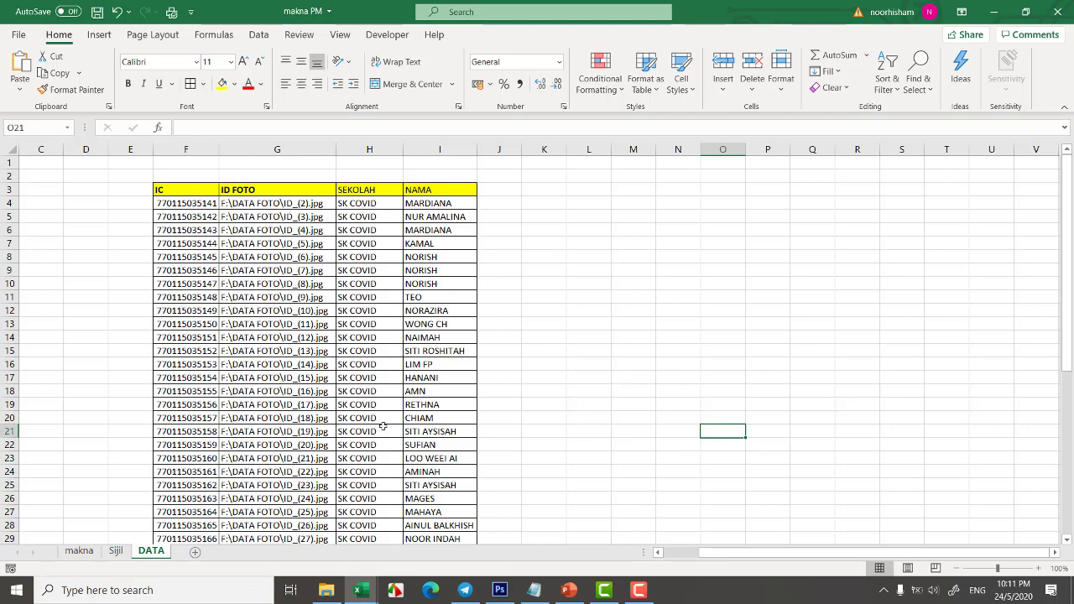
# Step: Browse the F:\DATA FOTO photos as large thumbnails in File Explorer
pyautogui.click(327, 590)
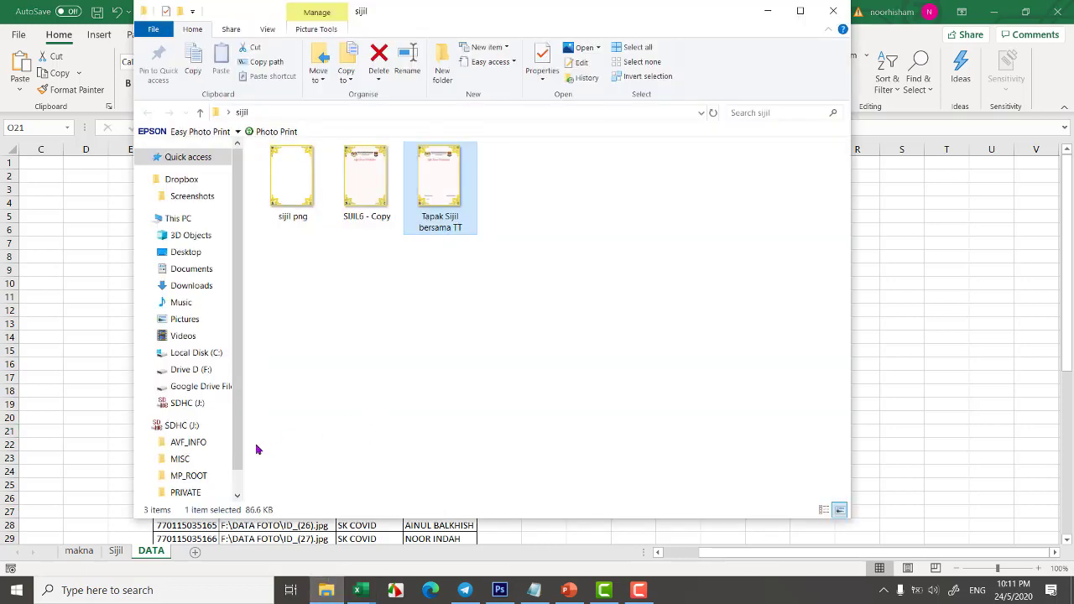
pyautogui.click(191, 371)
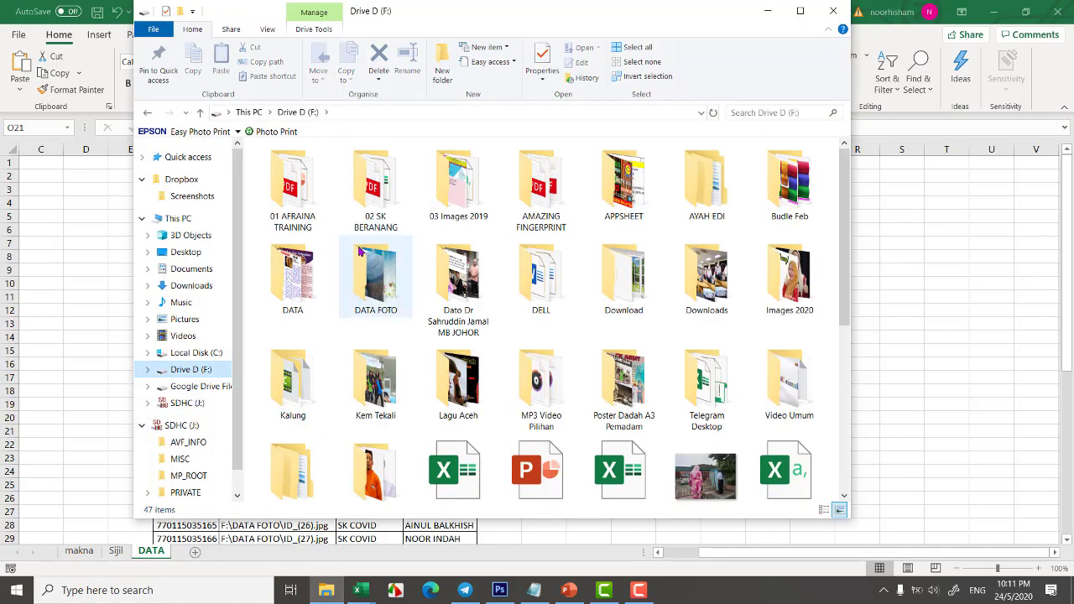
pyautogui.doubleClick(377, 286)
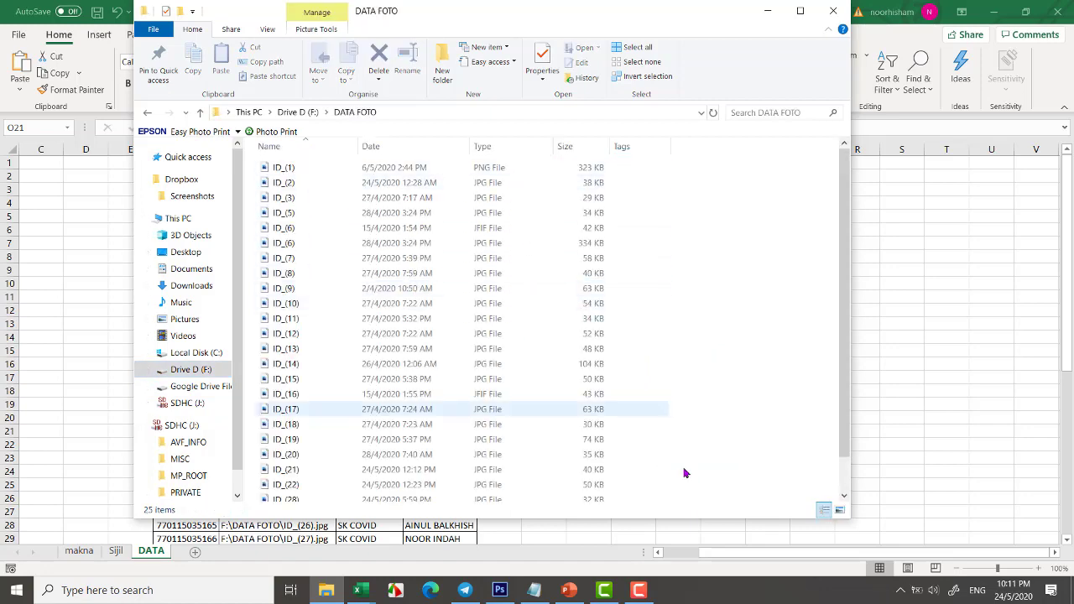
pyautogui.click(839, 509)
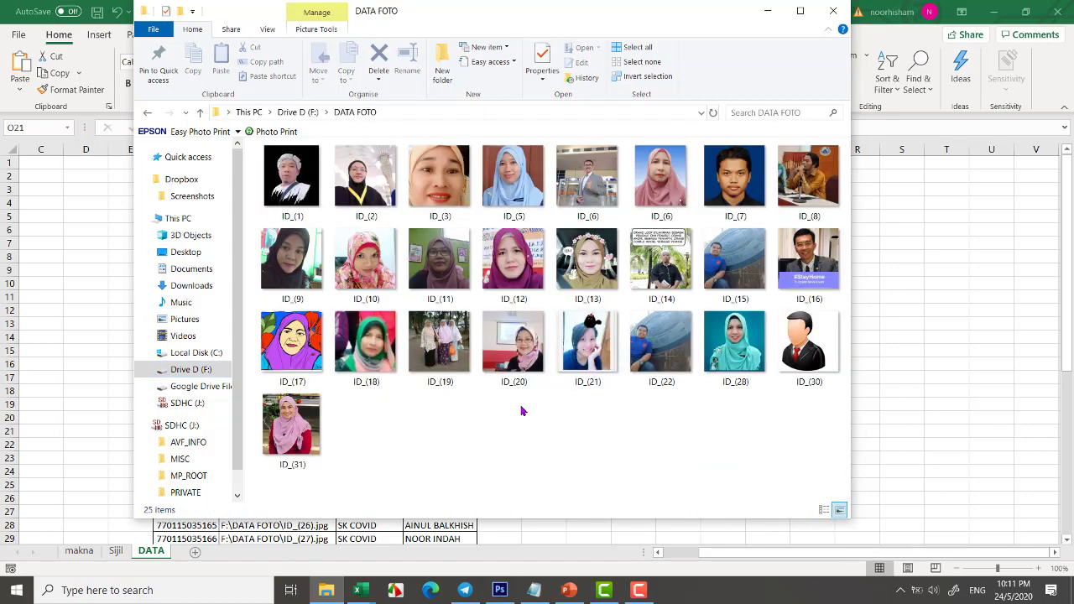
pyautogui.click(440, 348)
# Step: Review the SEKOLAH and NAMA columns H and I in the workbook
pyautogui.hotkey('alt', 'Tab')
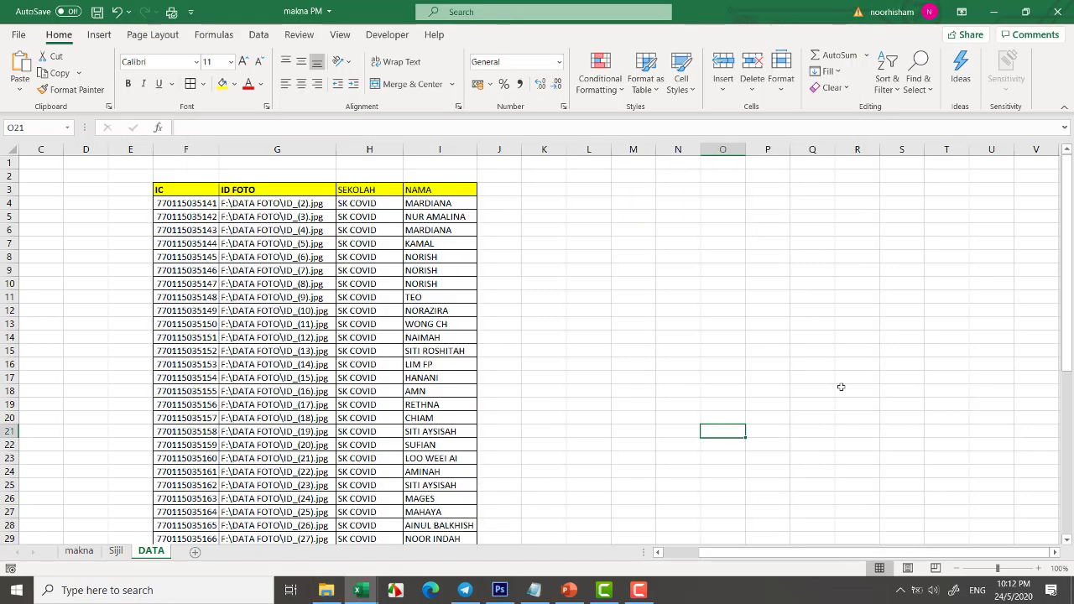
pyautogui.click(369, 149)
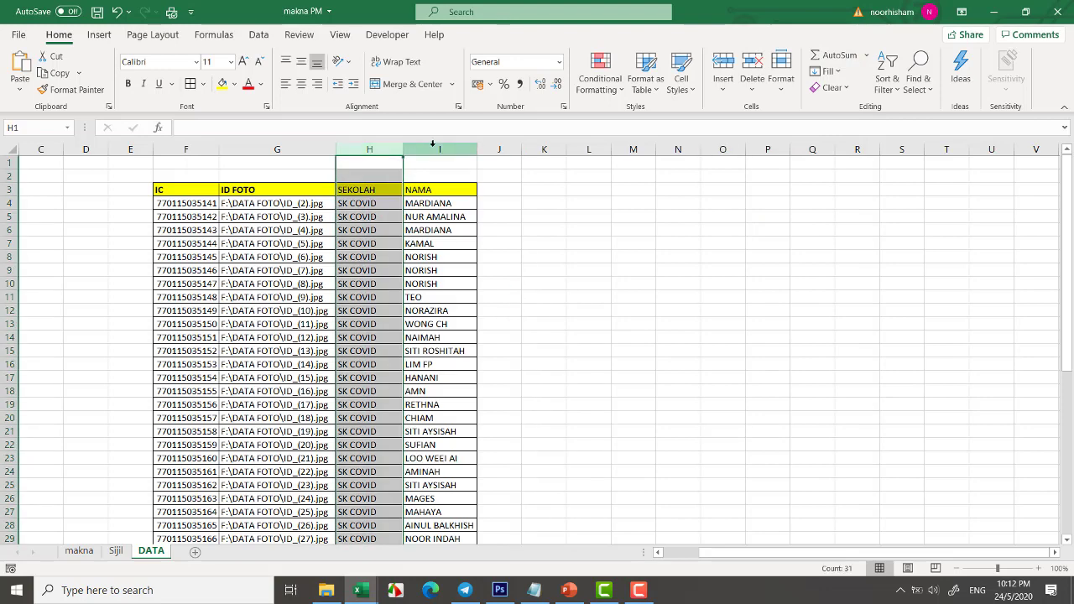
pyautogui.click(433, 147)
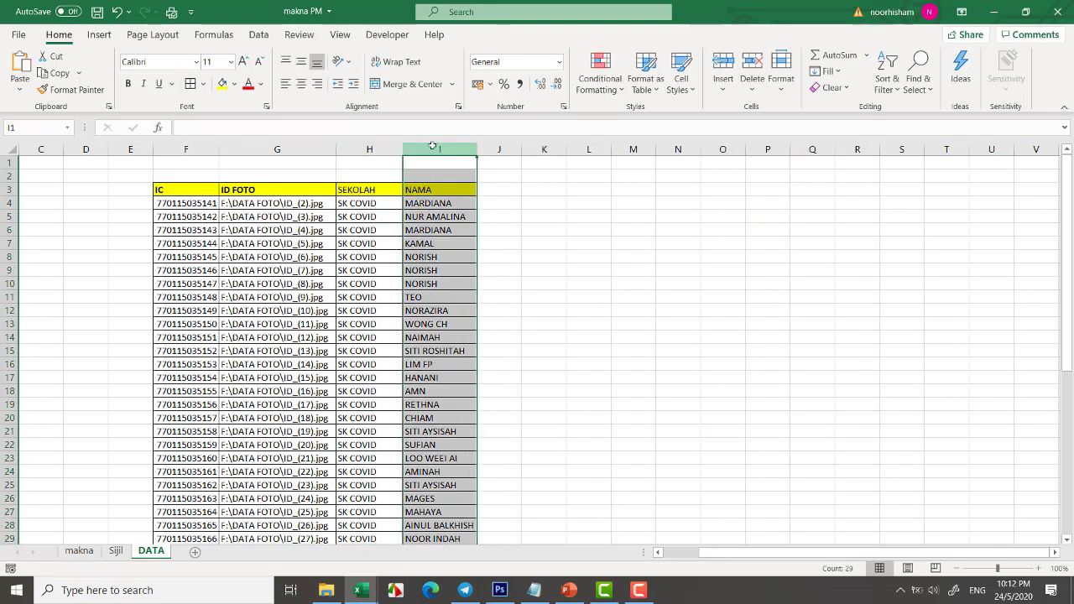
# Step: On the Sijil sheet, pick another photo path in M5 and end the macro's run-time error
pyautogui.click(116, 551)
pyautogui.click(617, 349)
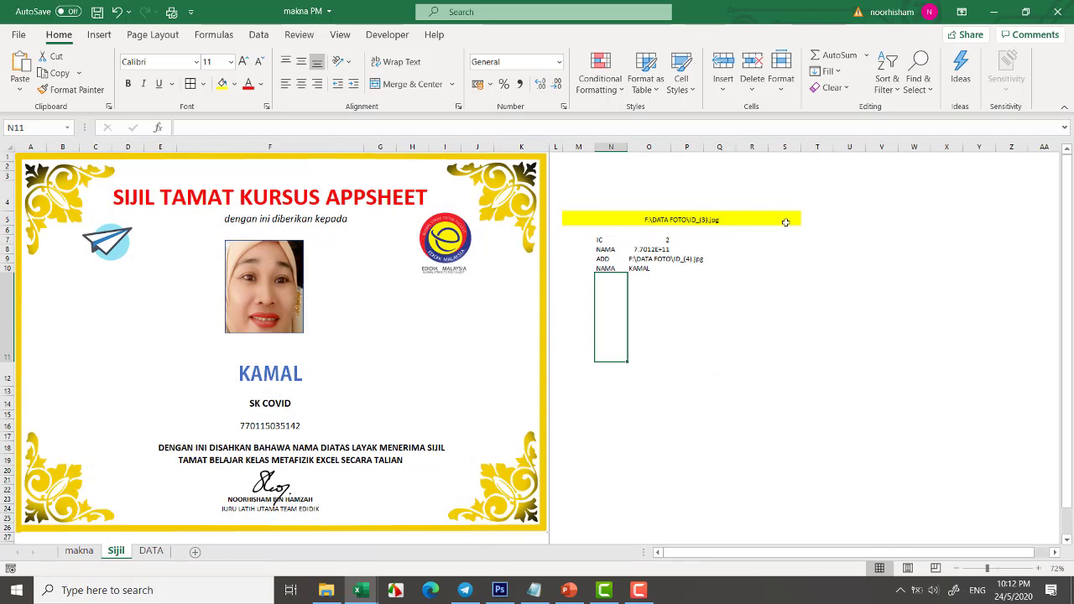
pyautogui.click(788, 221)
pyautogui.click(806, 221)
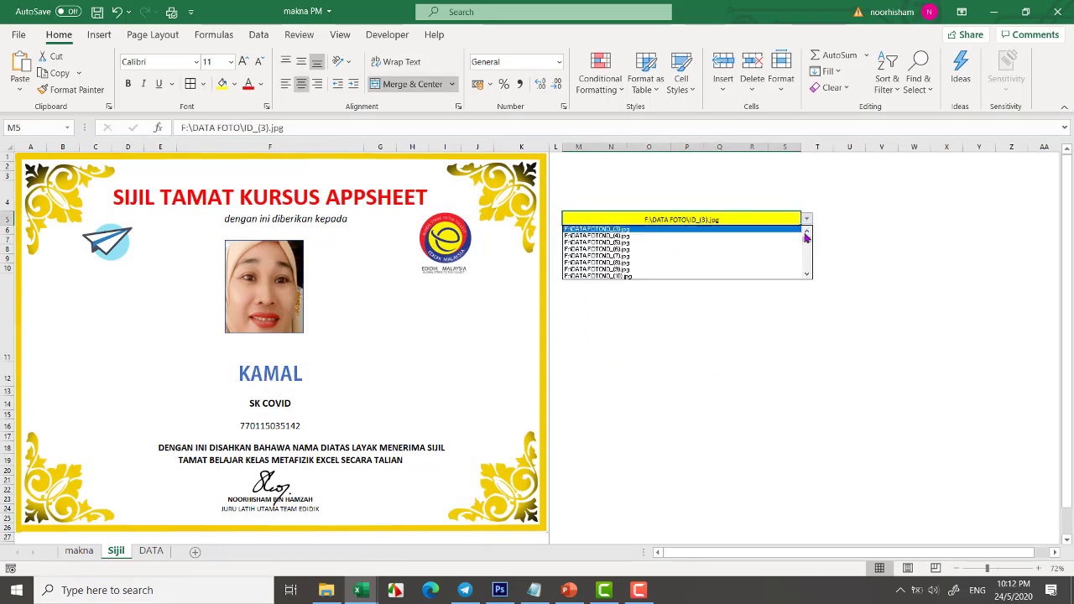
pyautogui.click(619, 241)
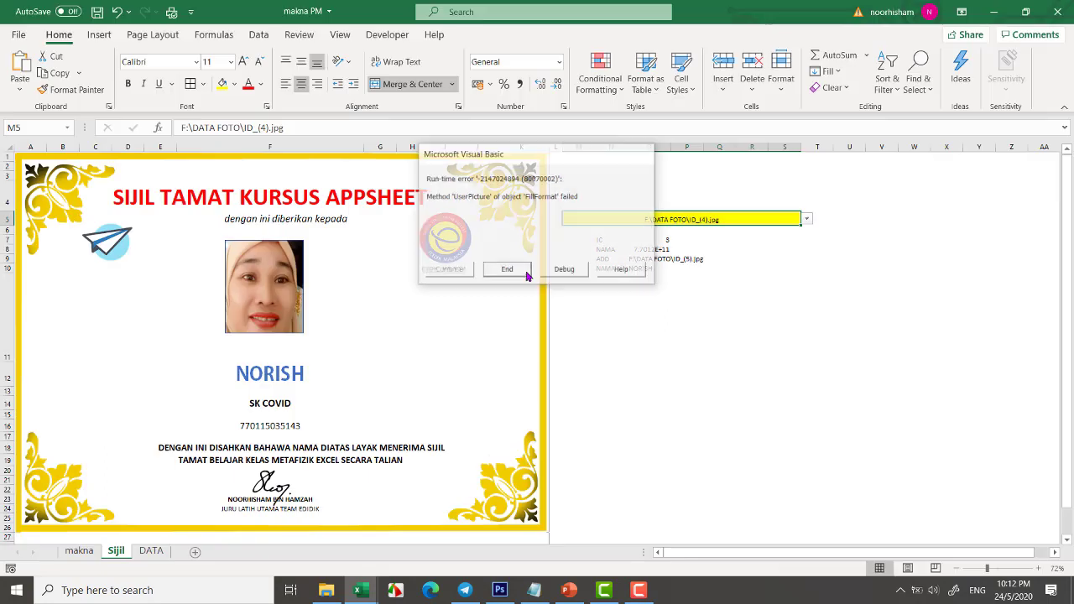
pyautogui.click(525, 271)
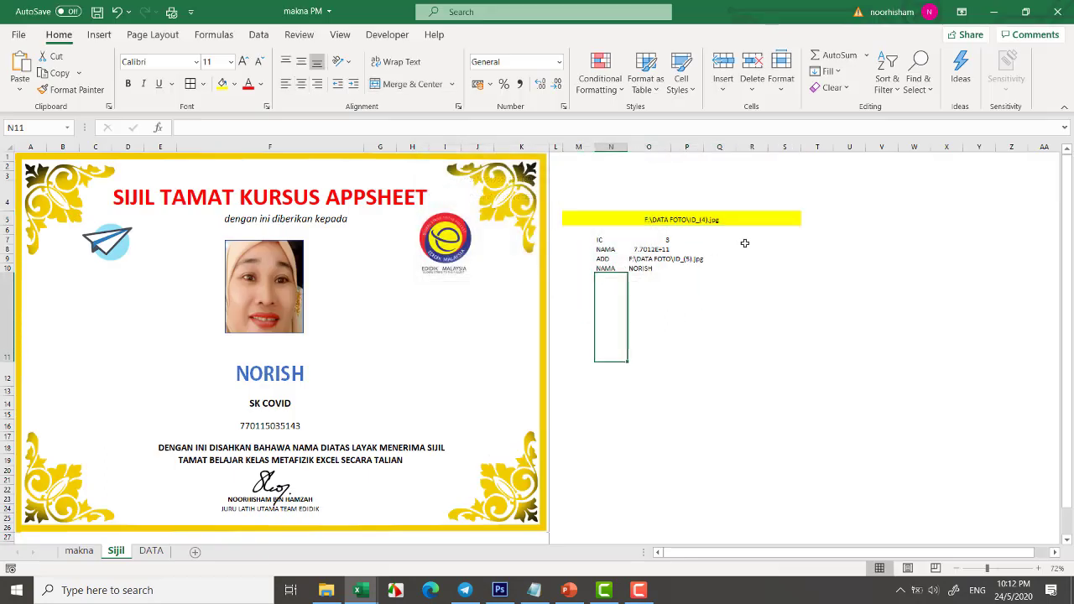
pyautogui.click(785, 217)
pyautogui.click(807, 221)
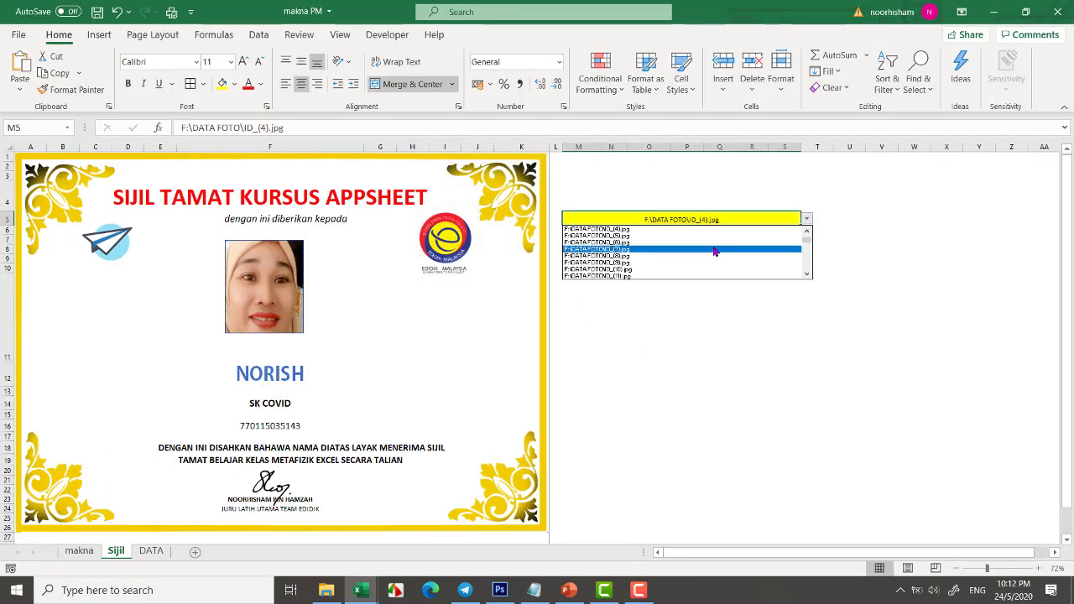
pyautogui.click(713, 245)
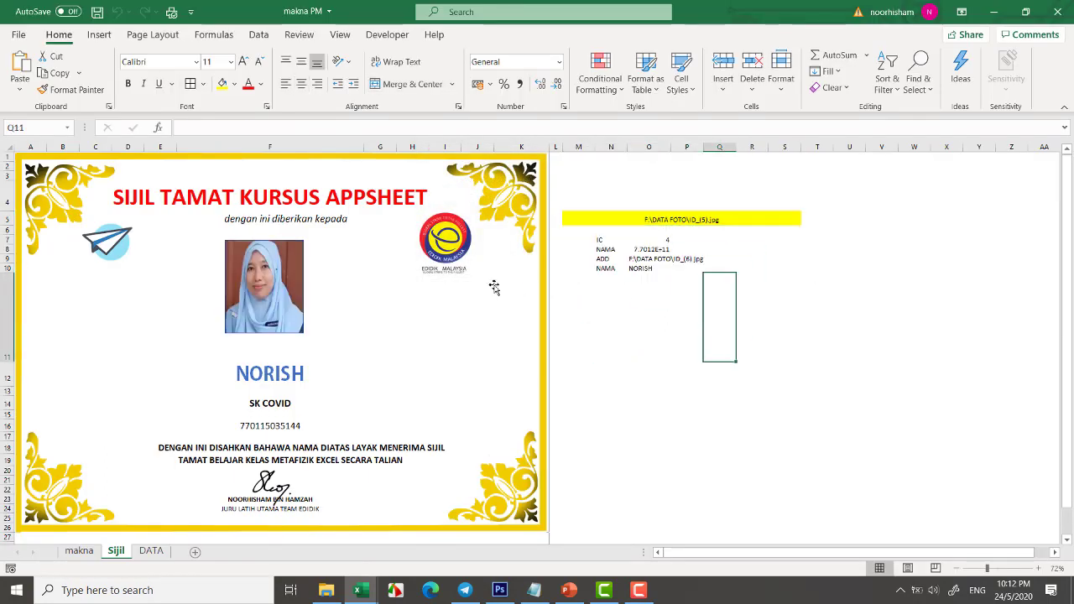
# Step: Check the certificate picture, then open the print preview with Ctrl+P
pyautogui.click(278, 314)
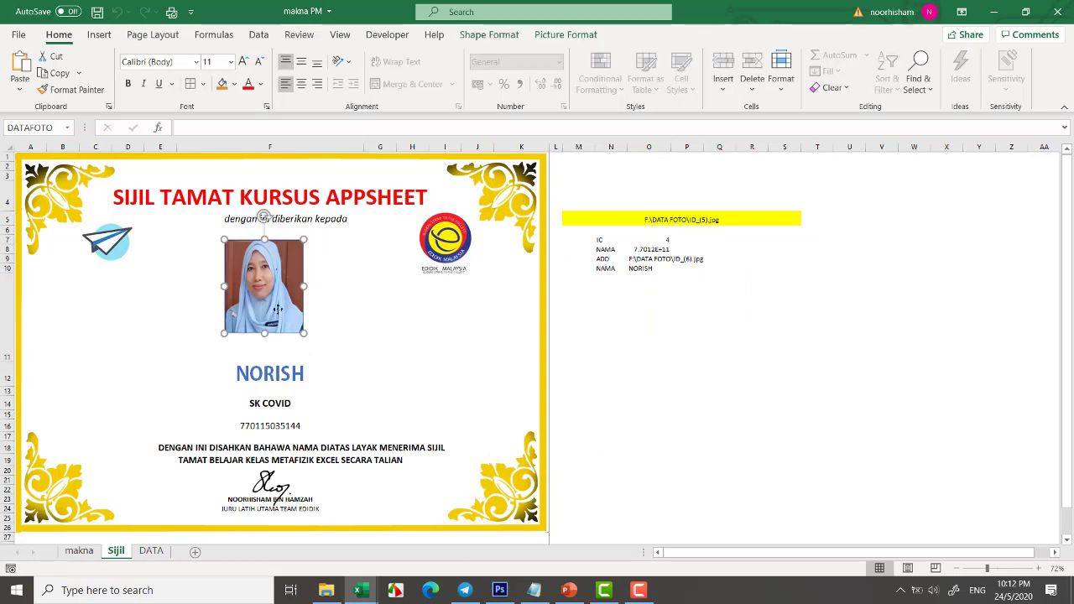
pyautogui.click(275, 383)
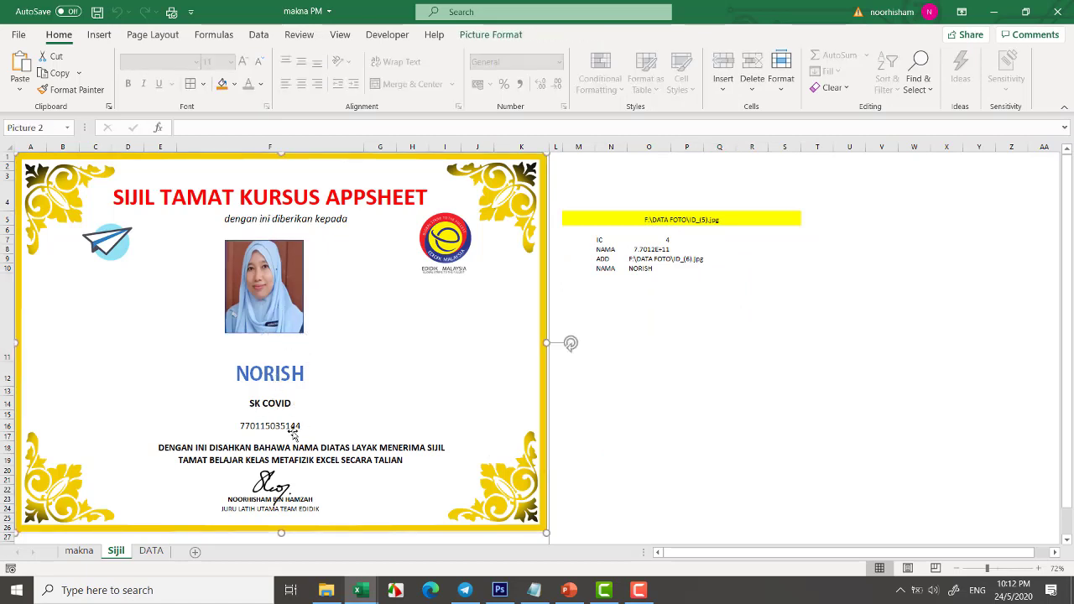
pyautogui.click(645, 406)
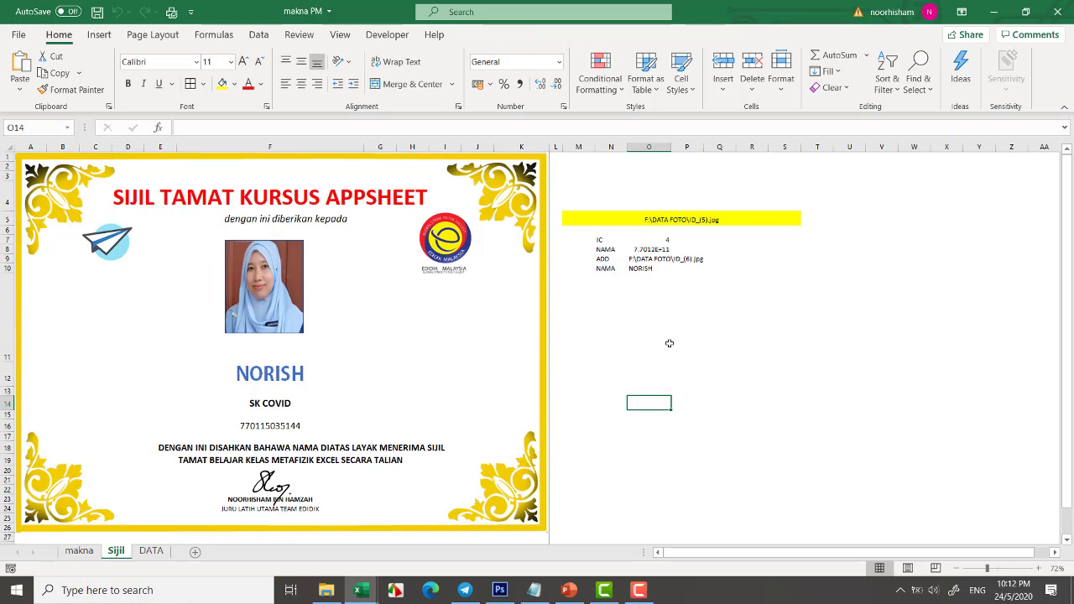
pyautogui.hotkey('ctrl', 'p')
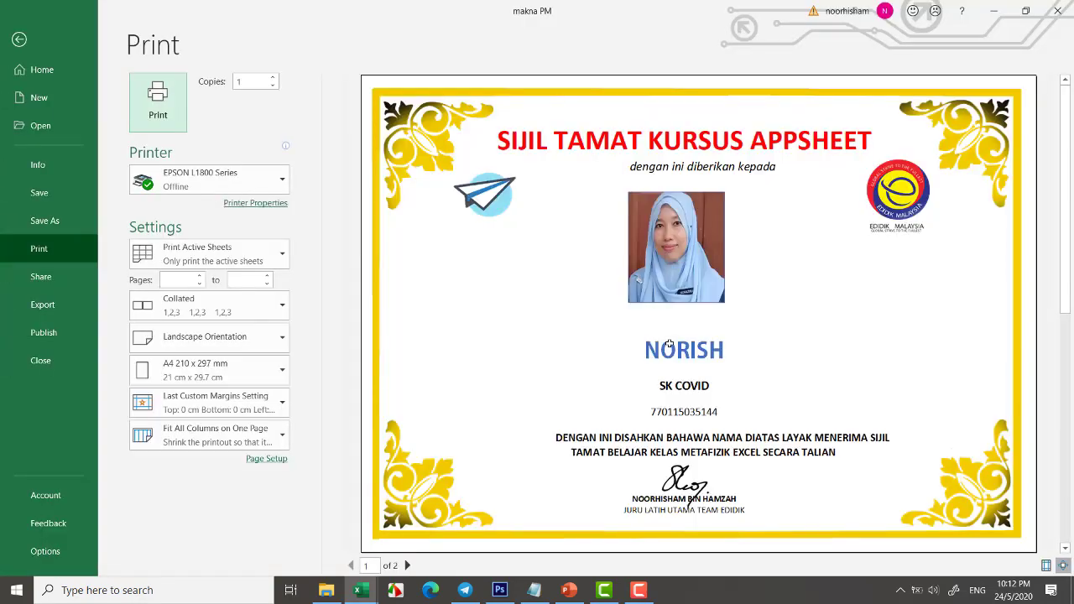
# Step: Leave print preview and cycle M5 through the ID_(6), ID_(8) and ID_(21) photo paths
pyautogui.press('Escape')
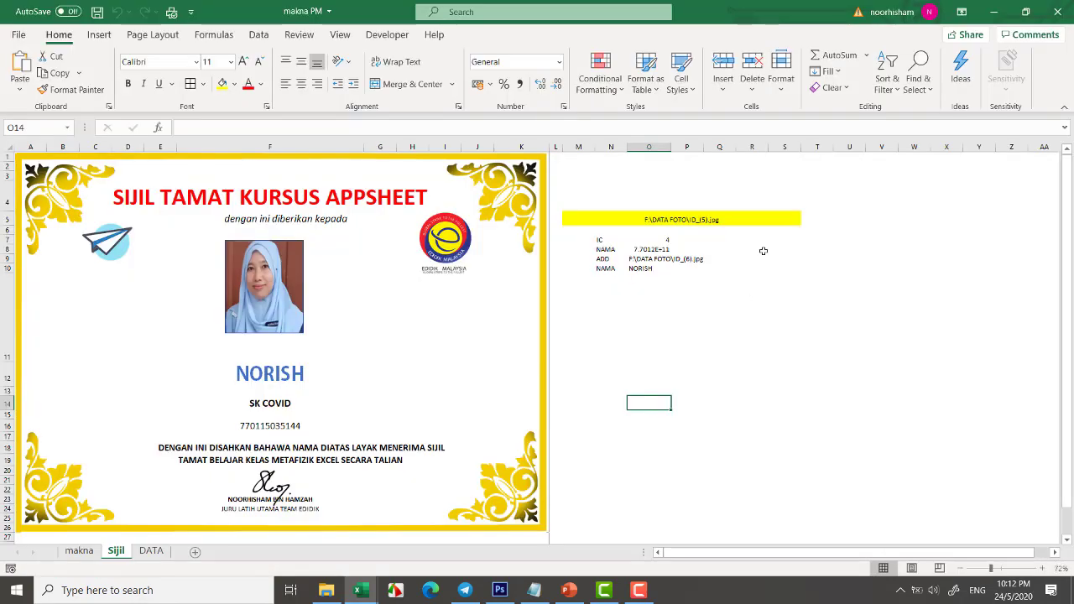
pyautogui.click(761, 216)
pyautogui.click(807, 220)
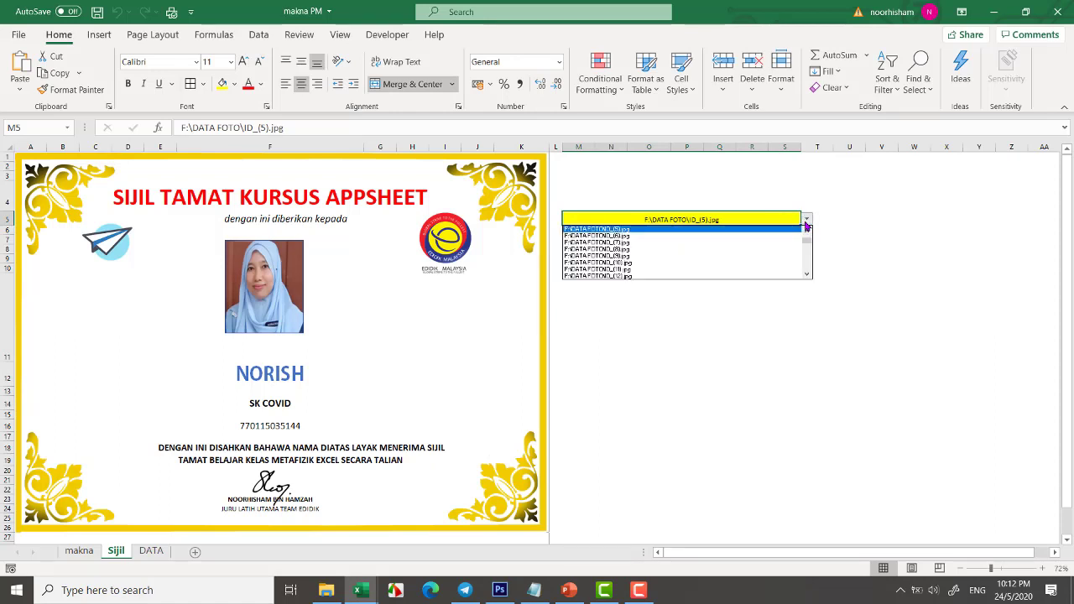
pyautogui.click(788, 236)
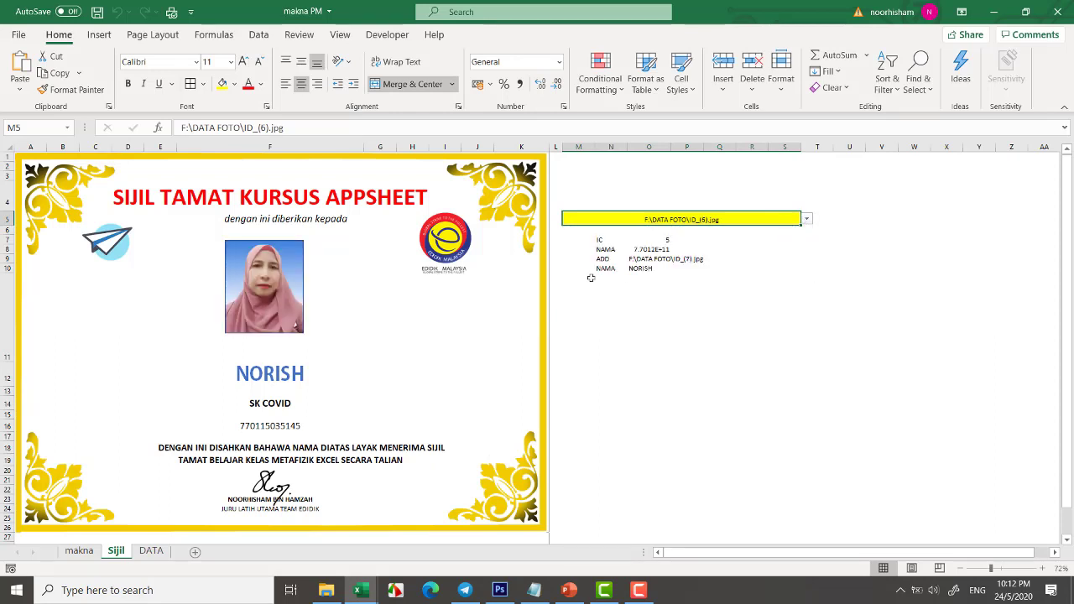
pyautogui.click(806, 220)
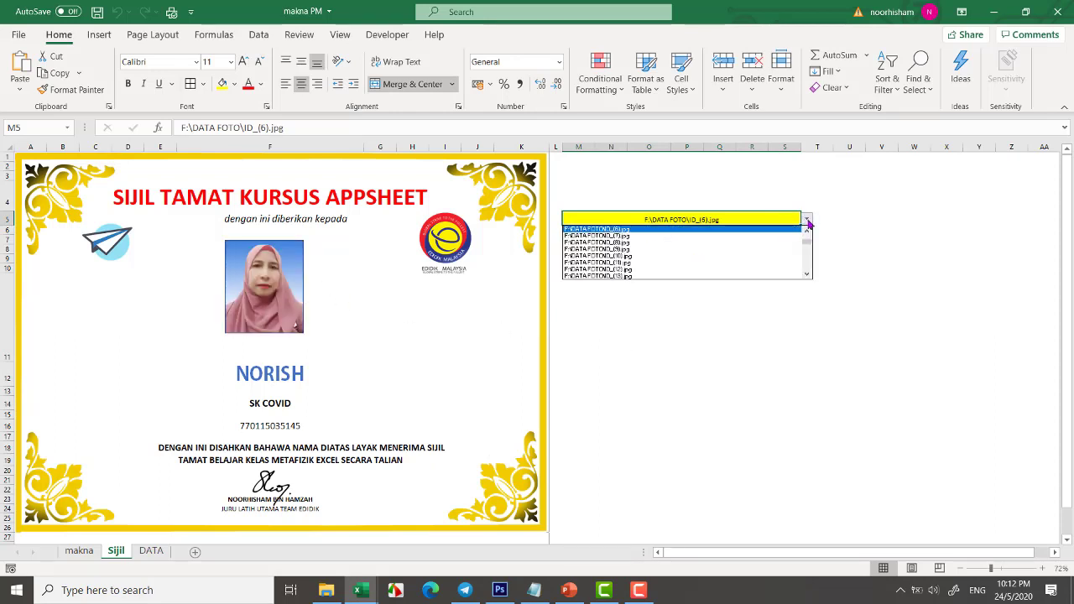
pyautogui.click(786, 237)
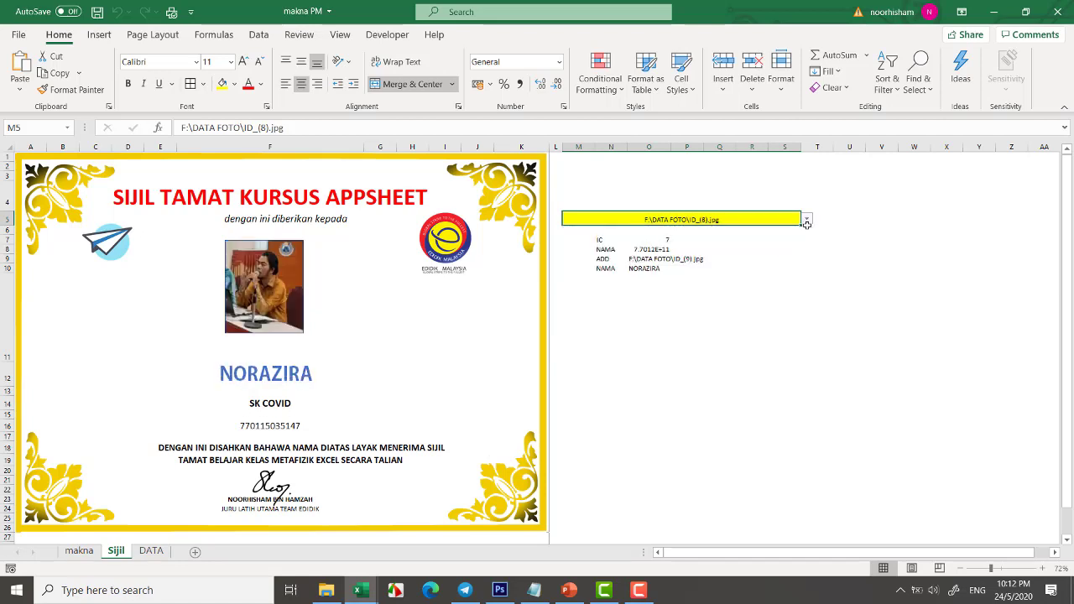
pyautogui.click(807, 221)
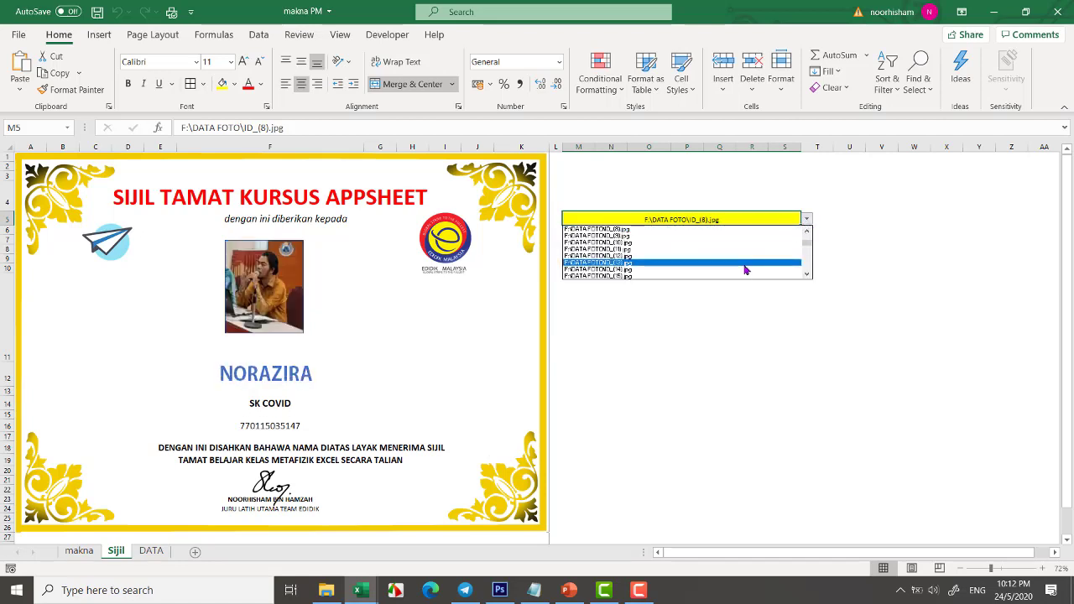
pyautogui.click(807, 261)
pyautogui.click(644, 269)
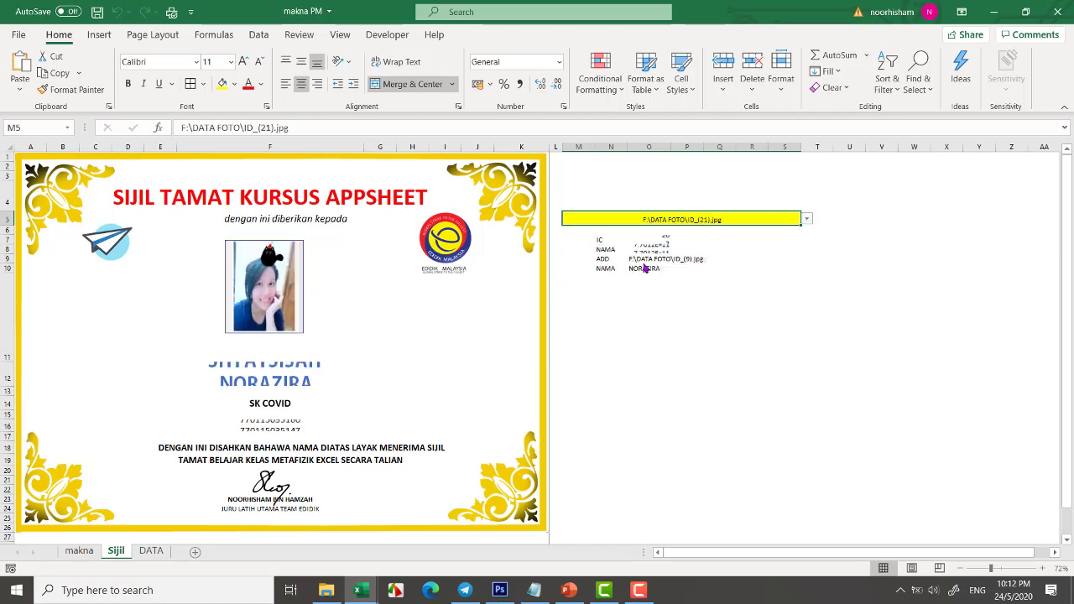
# Step: Set M5 to F:\DATA FOTO\ID_(28).jpg and check the refreshed certificate photo
pyautogui.click(808, 220)
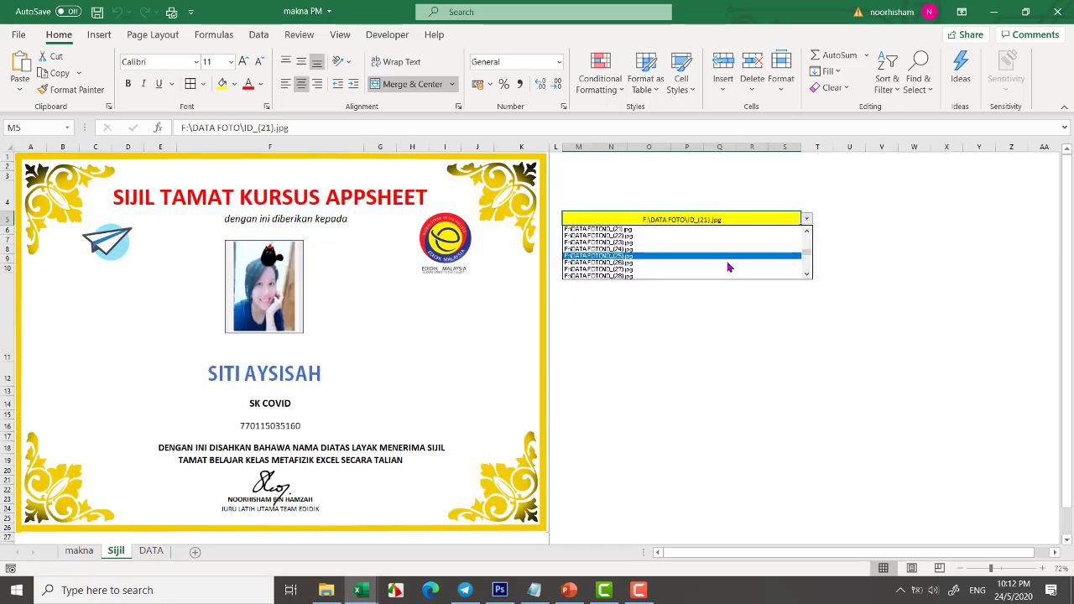
pyautogui.click(691, 278)
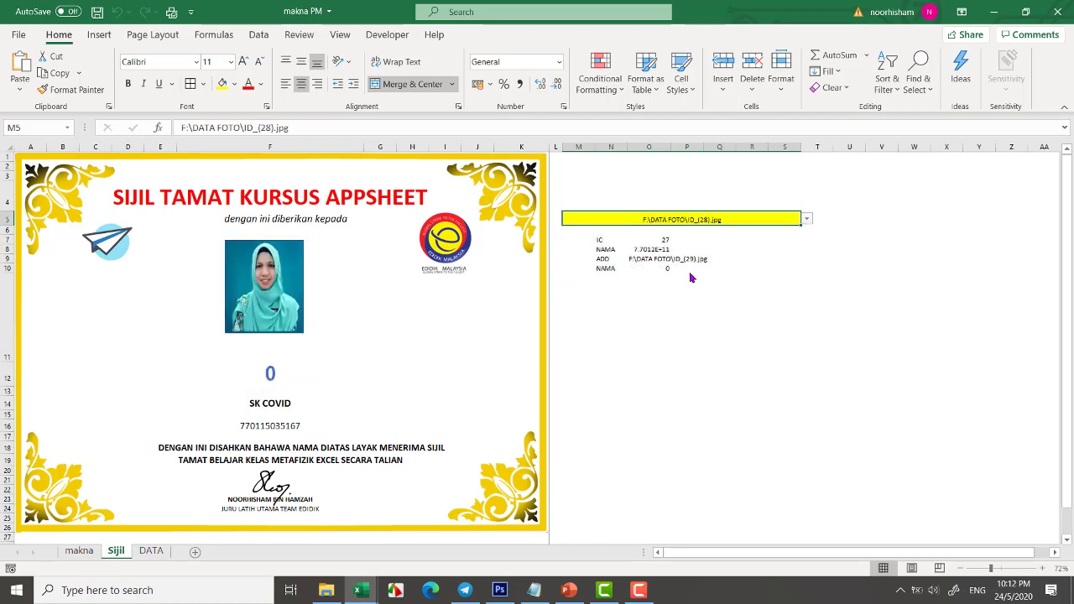
pyautogui.click(718, 346)
pyautogui.click(604, 343)
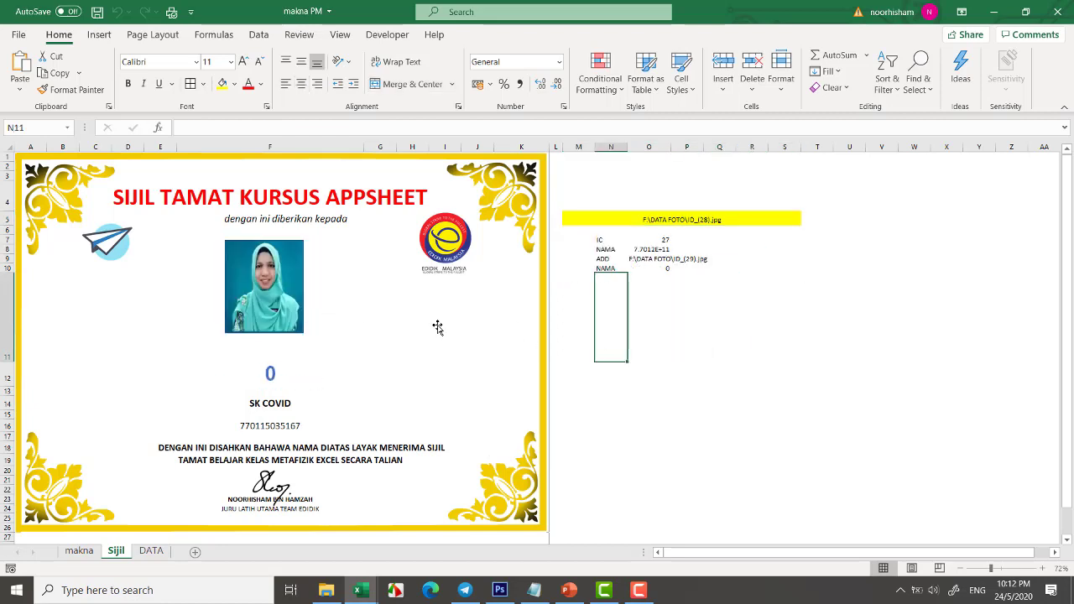
pyautogui.click(277, 300)
pyautogui.click(643, 353)
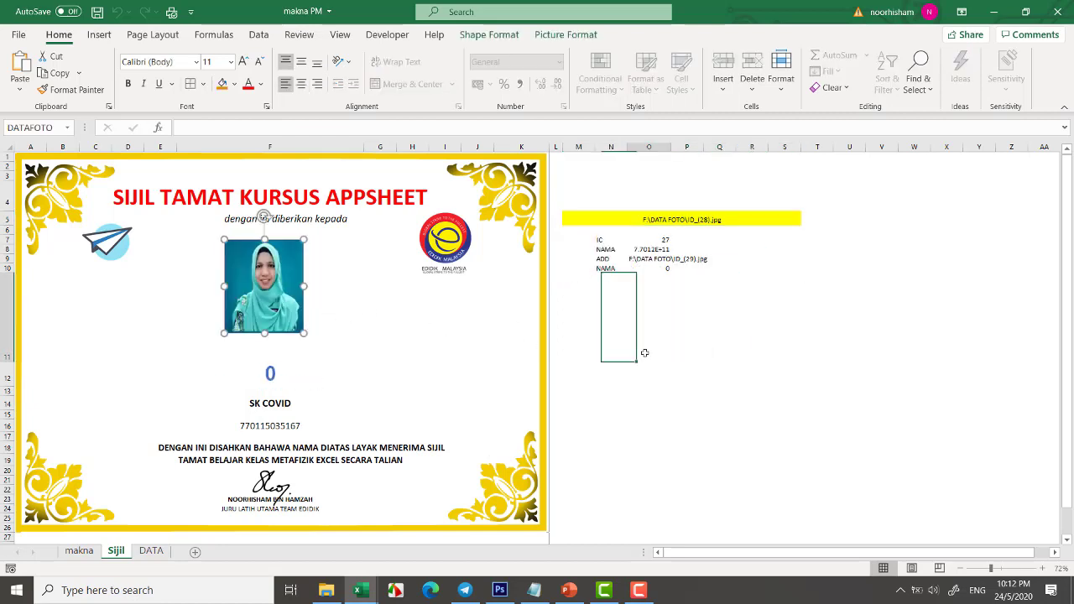
pyautogui.click(287, 300)
pyautogui.click(705, 357)
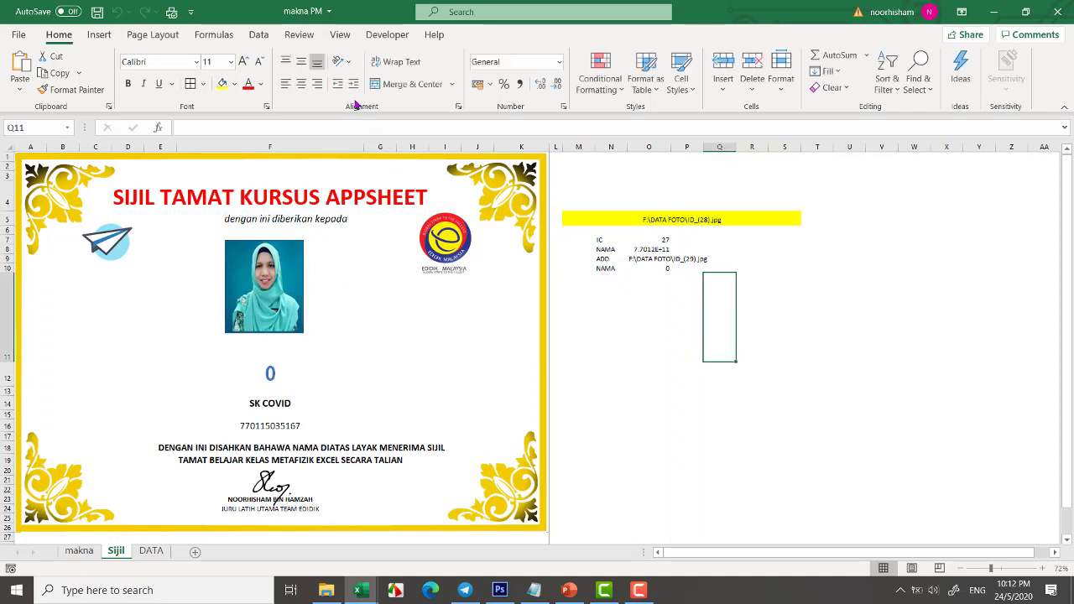
pyautogui.click(340, 35)
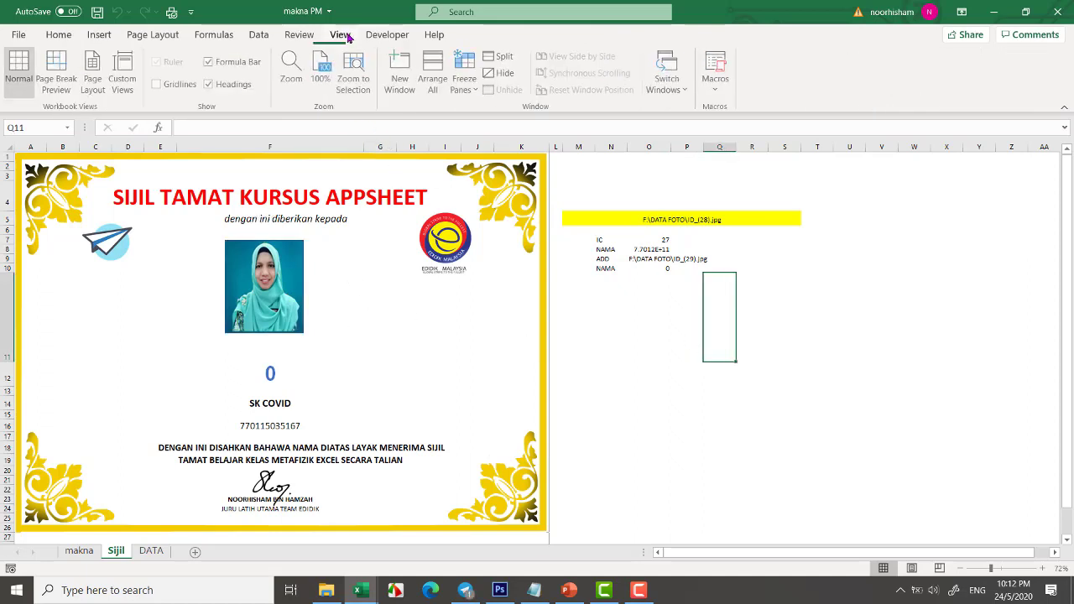
# Step: Hide the formula bar and check the M5 photo path choices
pyautogui.click(241, 62)
pyautogui.click(617, 345)
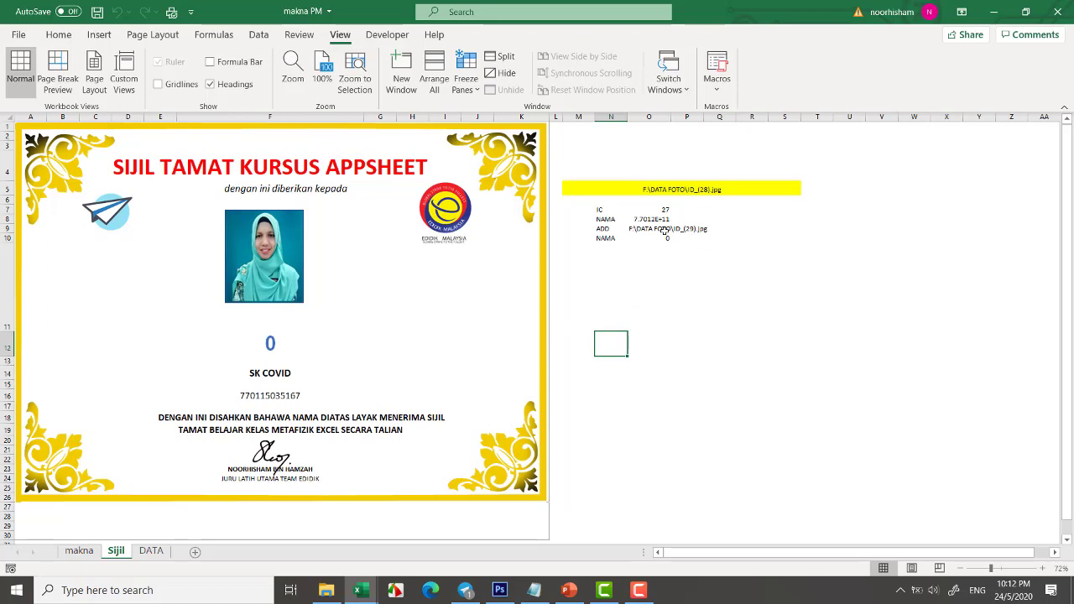
pyautogui.click(673, 191)
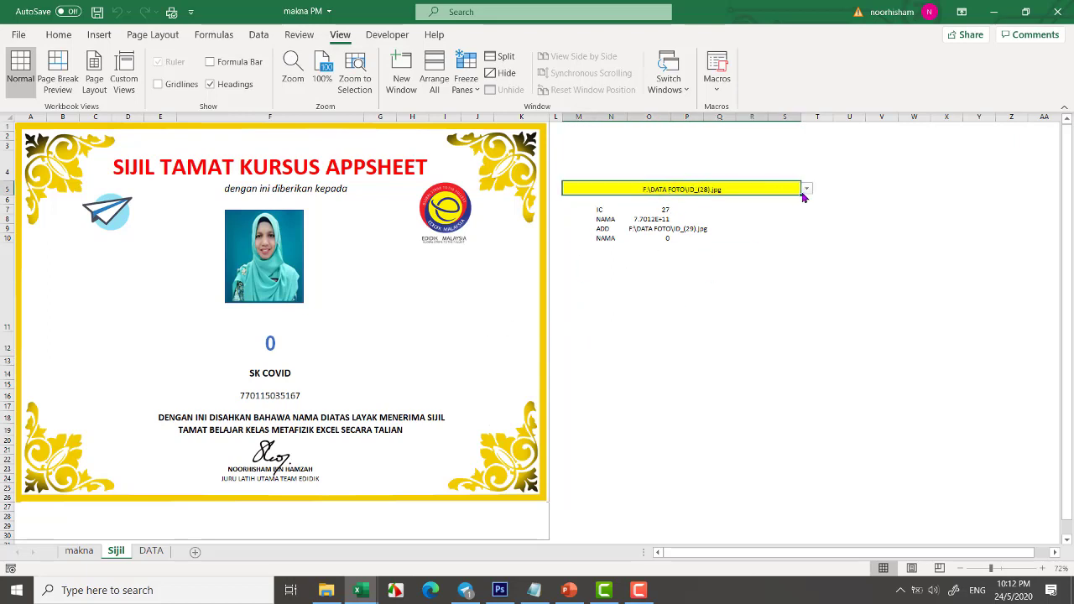
pyautogui.click(804, 193)
pyautogui.click(724, 213)
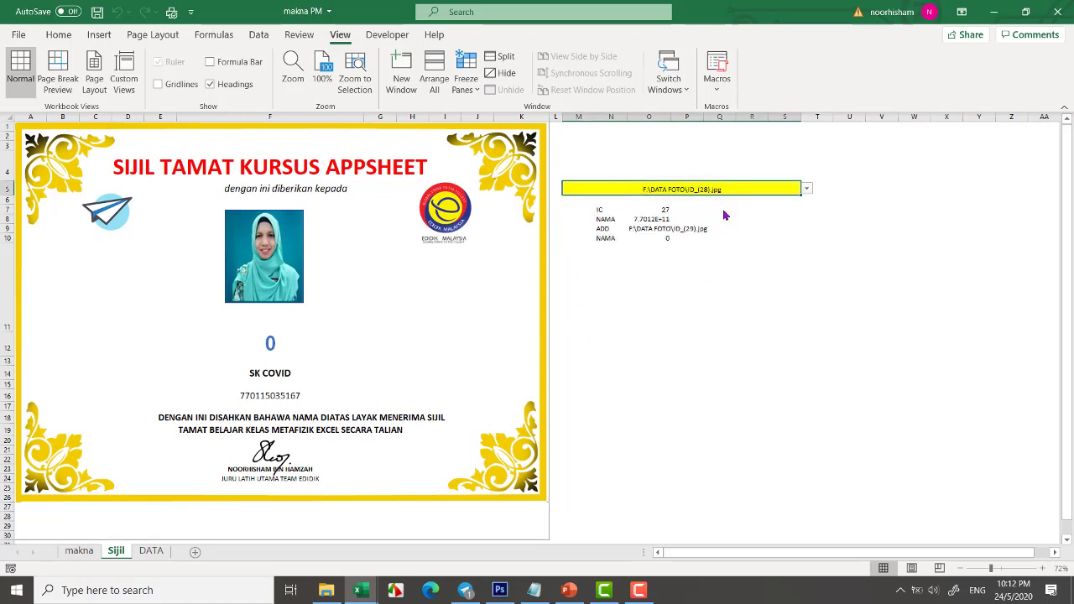
pyautogui.click(687, 291)
# Step: Look through the photos in the DATA FOTO folder, then return to the workbook
pyautogui.click(655, 372)
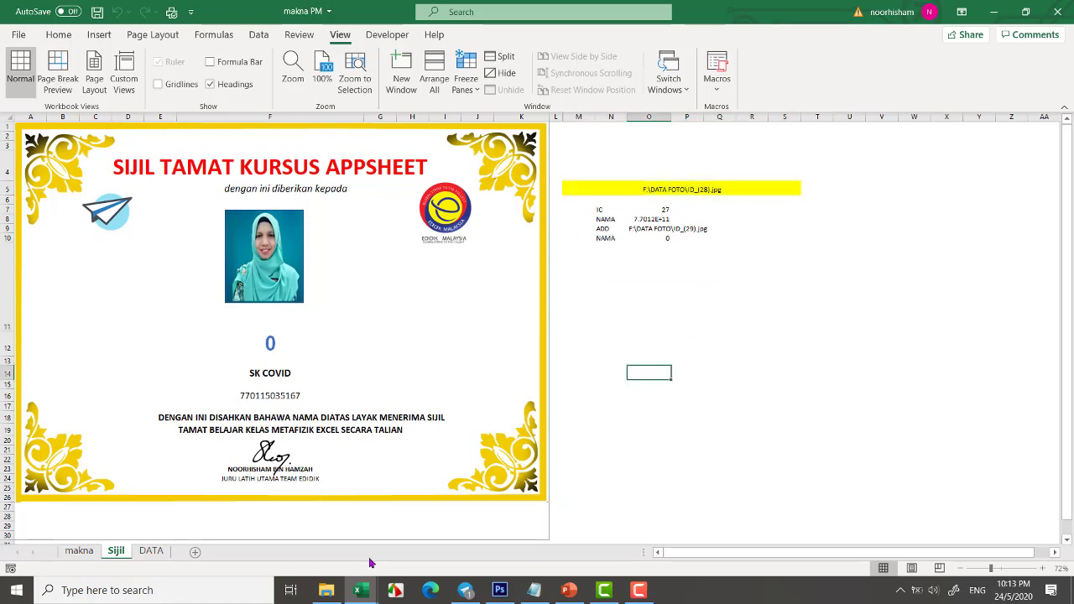
pyautogui.click(327, 591)
pyautogui.click(531, 372)
pyautogui.click(309, 455)
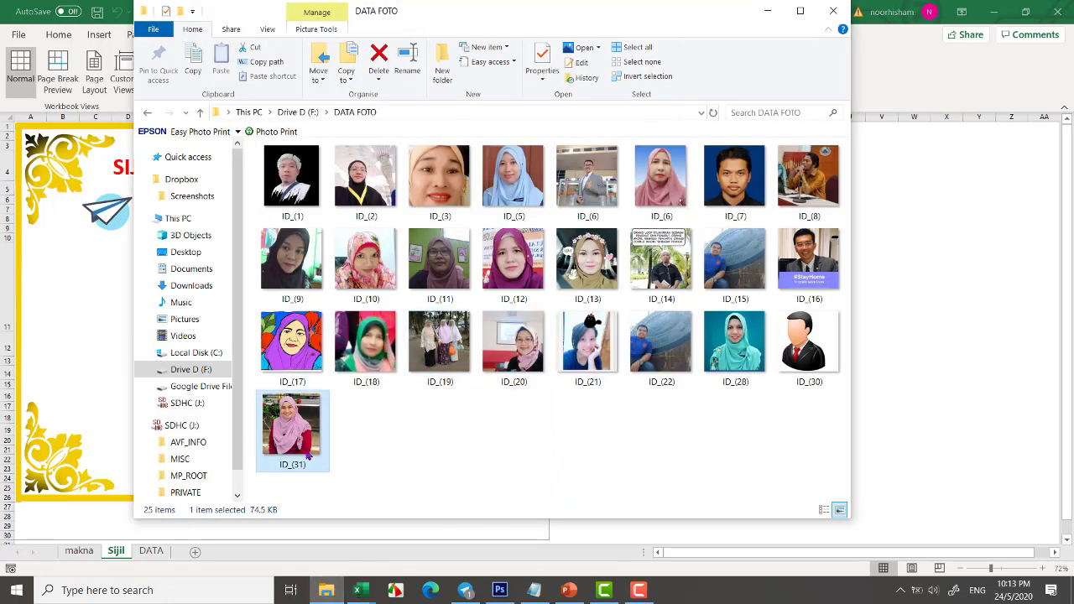
pyautogui.hotkey('alt', 'Tab')
# Step: Scroll through the whole M5 photo path list, closing it without changing the path
pyautogui.click(706, 190)
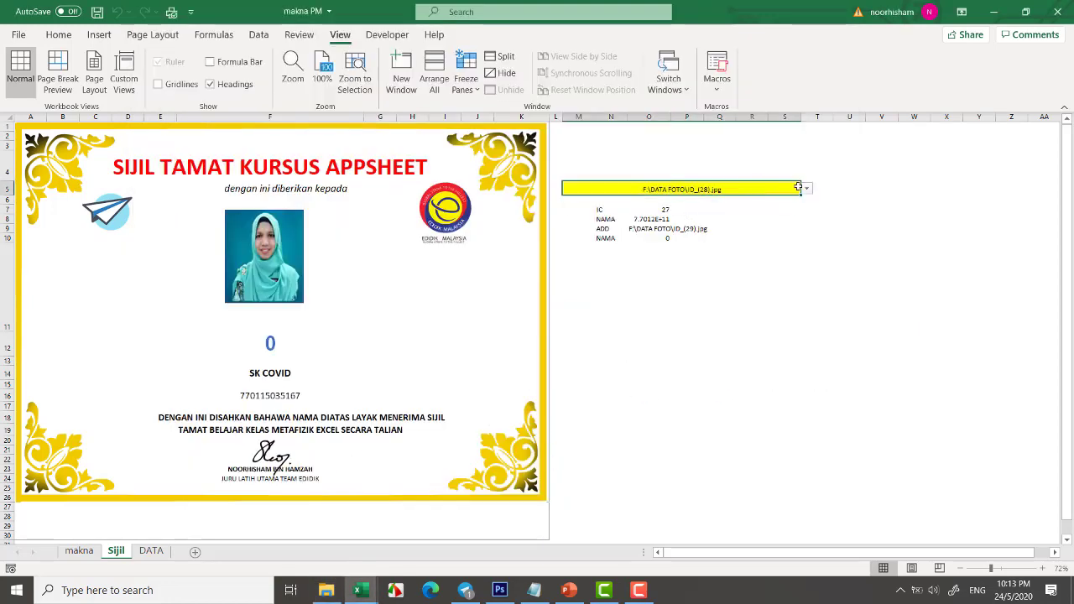
pyautogui.click(806, 189)
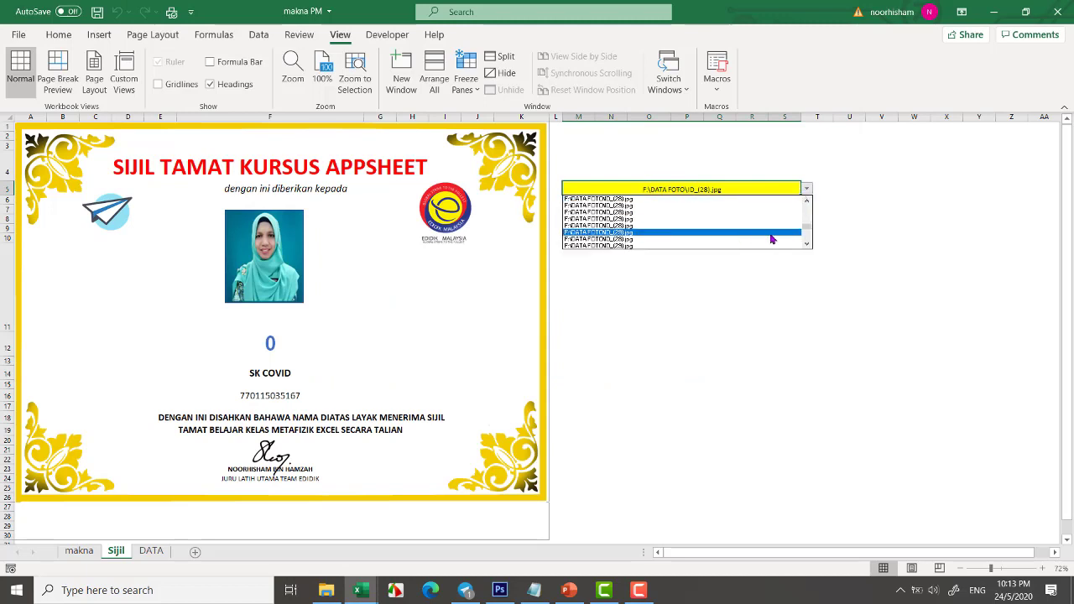
pyautogui.click(807, 245)
pyautogui.click(806, 245)
pyautogui.click(807, 245)
pyautogui.click(807, 245)
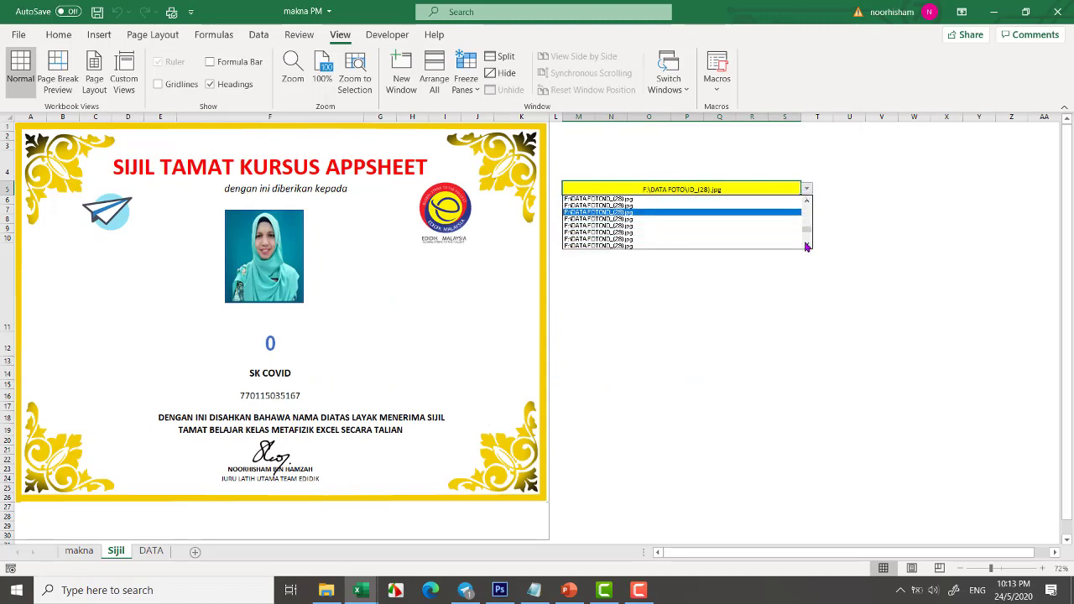
pyautogui.click(807, 245)
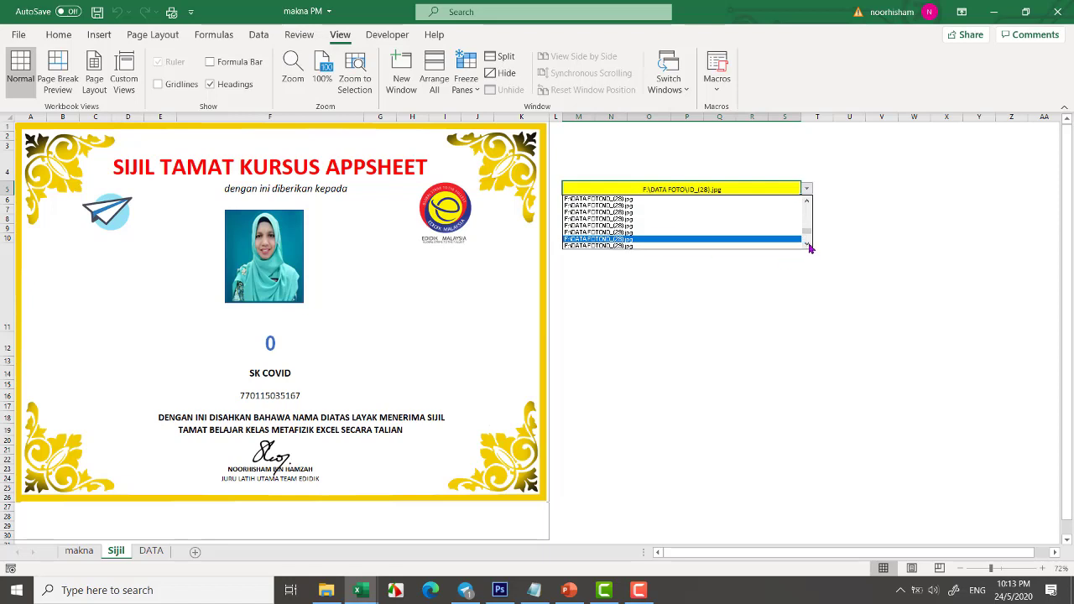
pyautogui.click(807, 245)
pyautogui.click(807, 245)
pyautogui.click(807, 245)
pyautogui.click(807, 245)
pyautogui.click(807, 245)
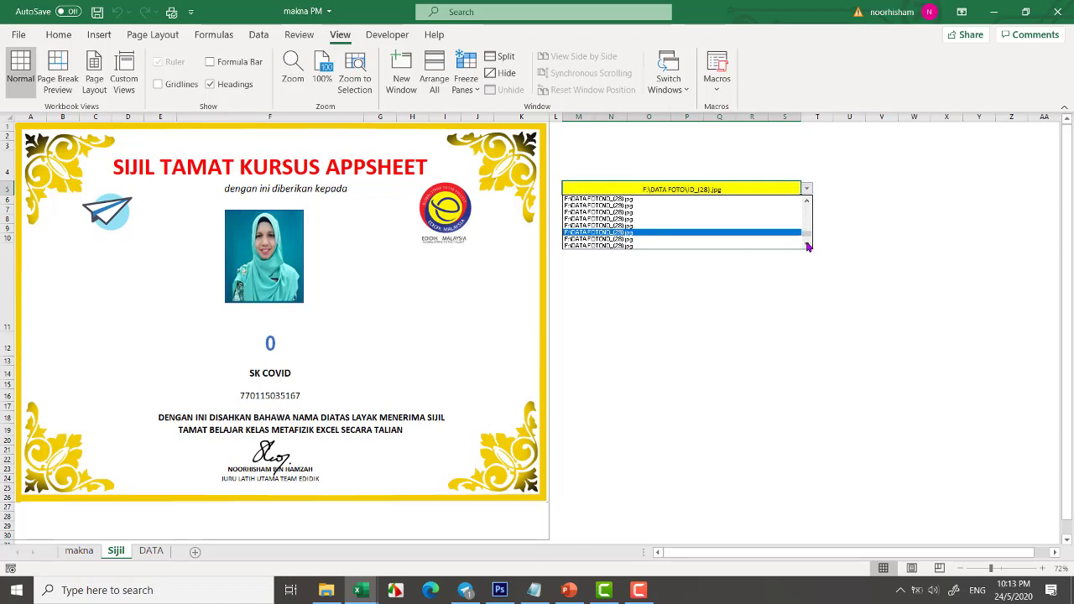
pyautogui.click(807, 245)
pyautogui.click(808, 245)
pyautogui.click(659, 239)
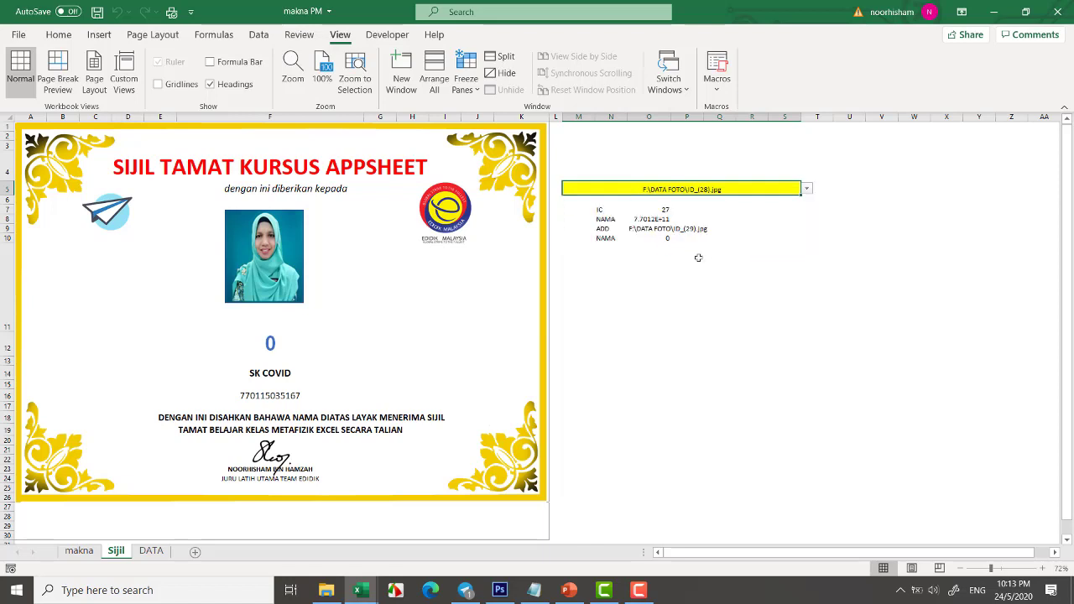
pyautogui.click(772, 282)
pyautogui.click(735, 189)
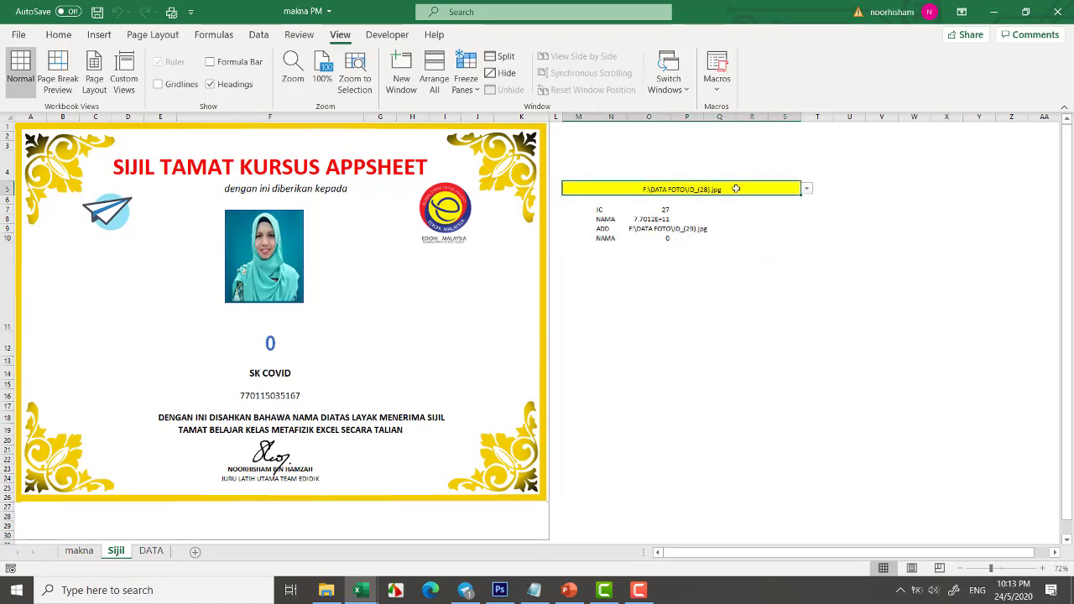
pyautogui.click(806, 189)
pyautogui.press('Escape')
# Step: On the DATA sheet, inspect the column G photo paths down to G48
pyautogui.click(151, 551)
pyautogui.scroll(-3, 369, 427)
pyautogui.scroll(-2, 362, 423)
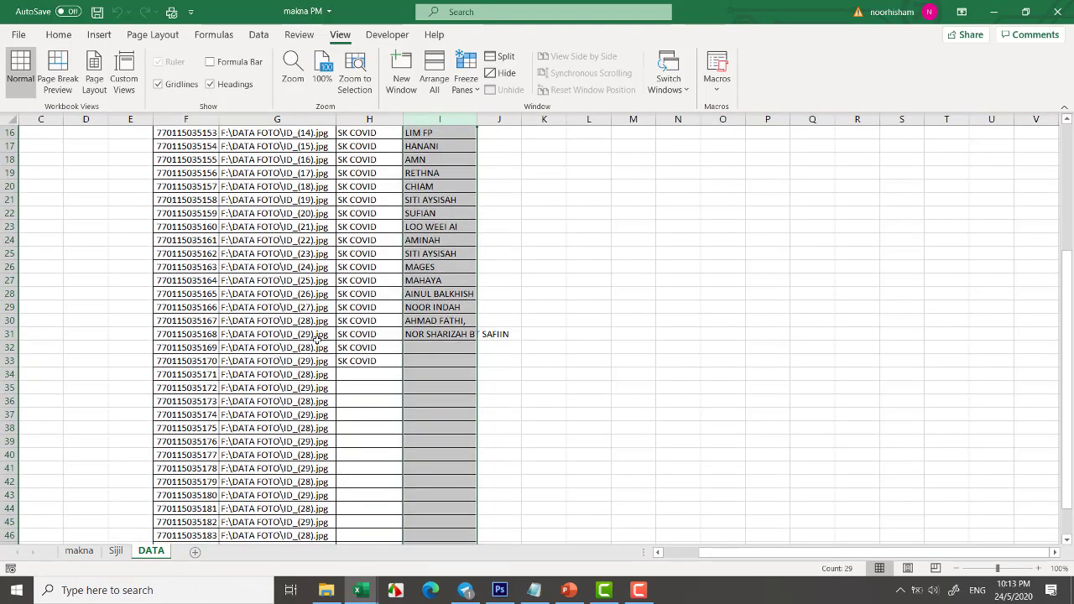
pyautogui.click(315, 339)
pyautogui.scroll(-2, 318, 375)
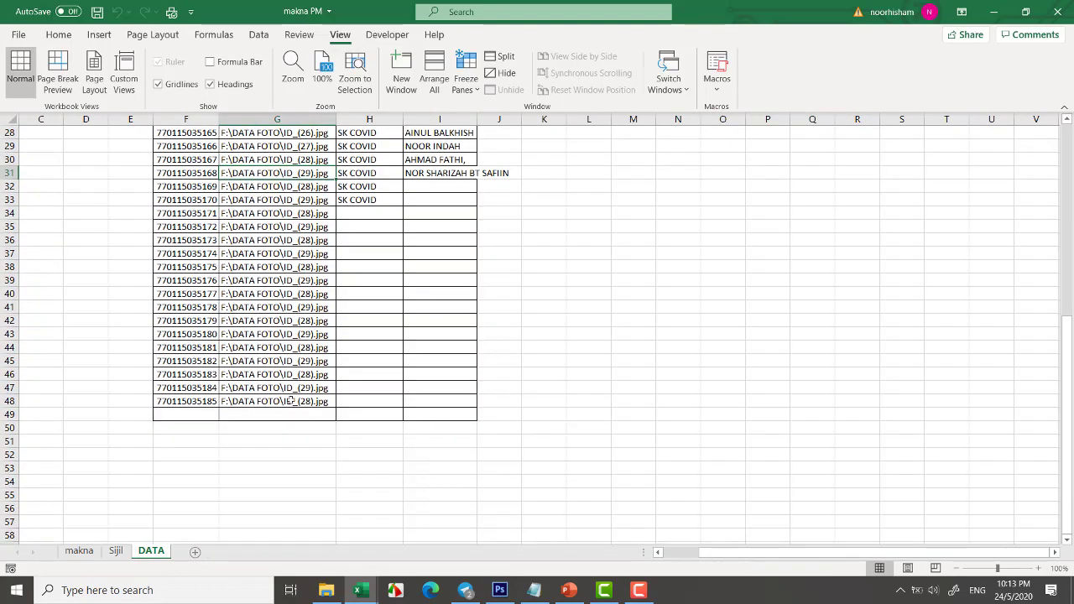
pyautogui.hotkey('ctrl', 'Down')
pyautogui.scroll(2, 316, 372)
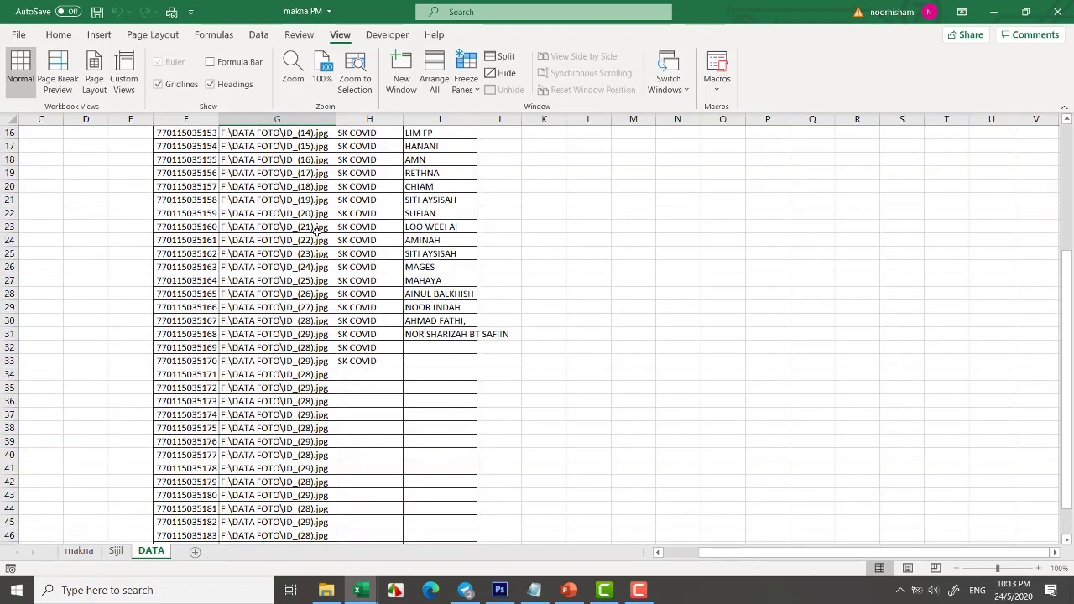
pyautogui.click(319, 230)
pyautogui.press('Up')
pyautogui.hotkey('shift', 'Up')
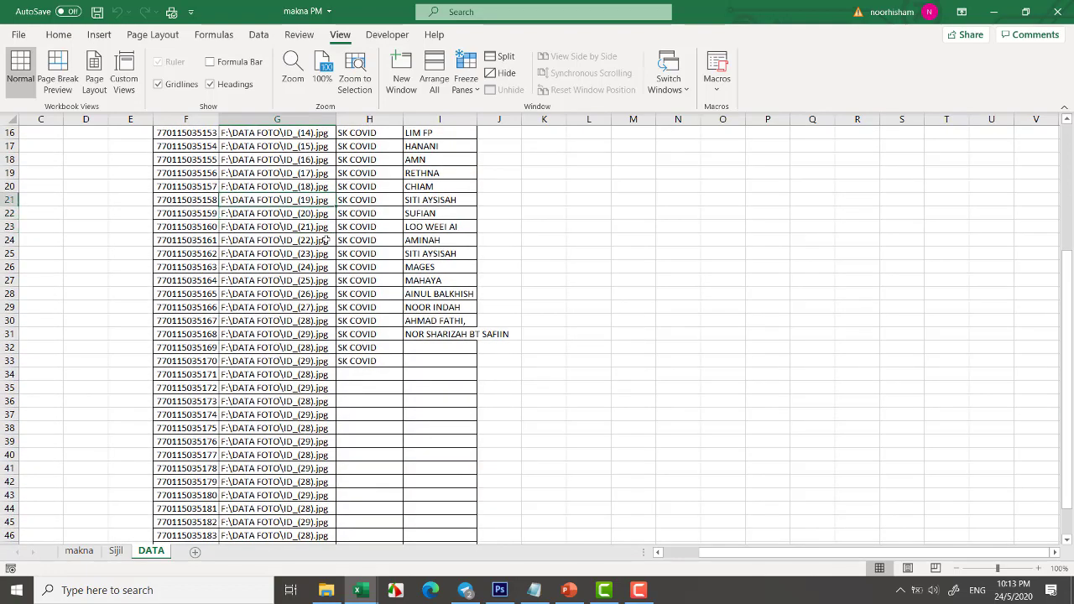
pyautogui.hotkey('ctrl', 'v')
# Step: Fill the G20:G22 photo-path pattern down to G48, then undo the fill
pyautogui.press('Up')
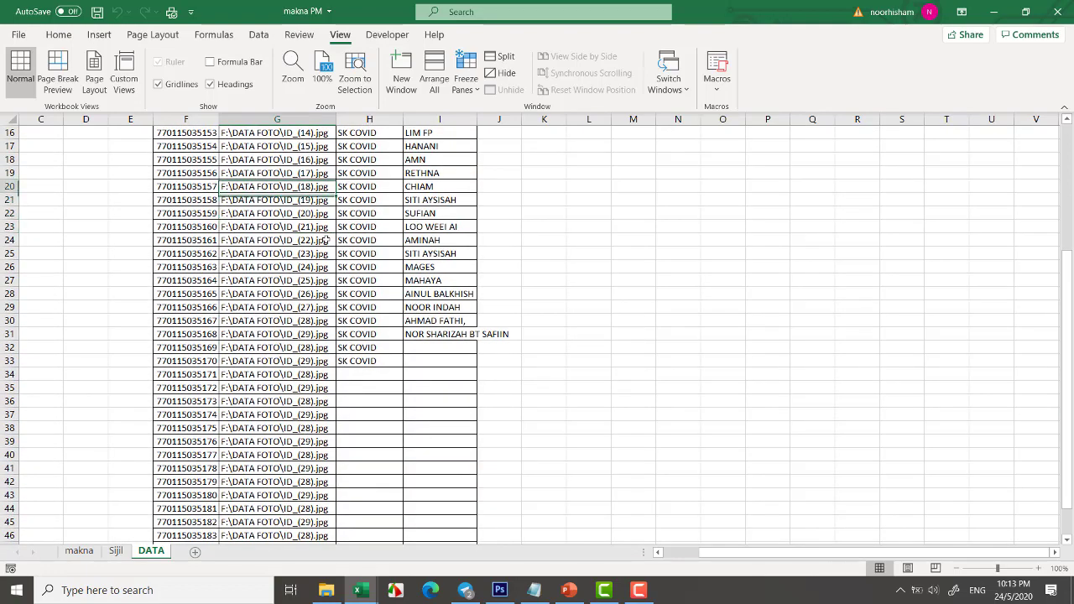
pyautogui.press('Up')
pyautogui.hotkey('shift', 'Down')
pyautogui.hotkey('shift', 'Down')
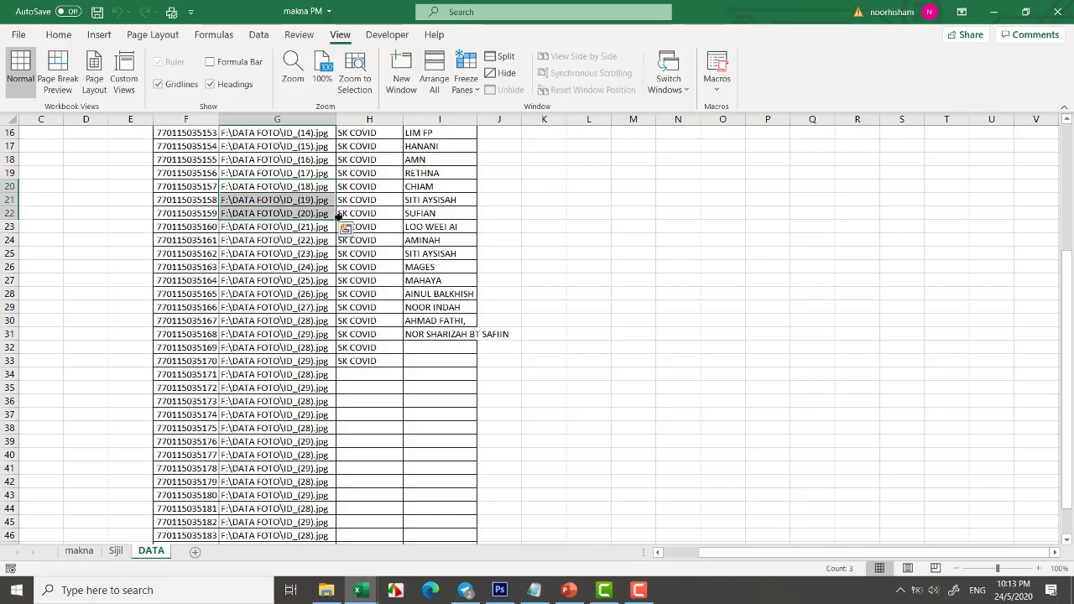
pyautogui.moveTo(337, 220); pyautogui.dragTo(325, 531)
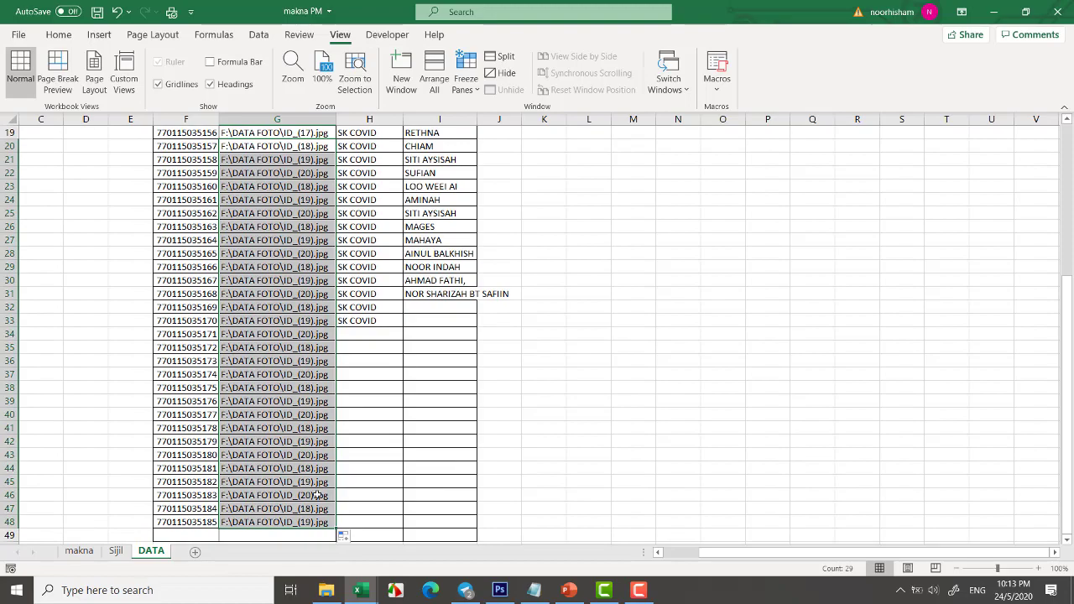
pyautogui.click(300, 281)
pyautogui.scroll(1, 300, 243)
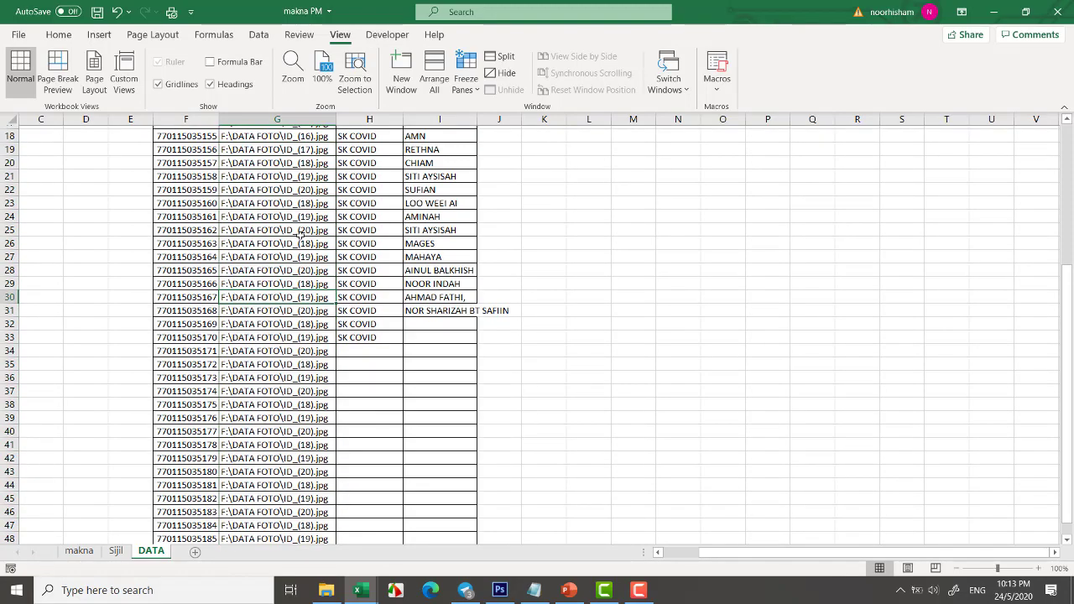
pyautogui.scroll(2, 300, 235)
pyautogui.scroll(1, 300, 236)
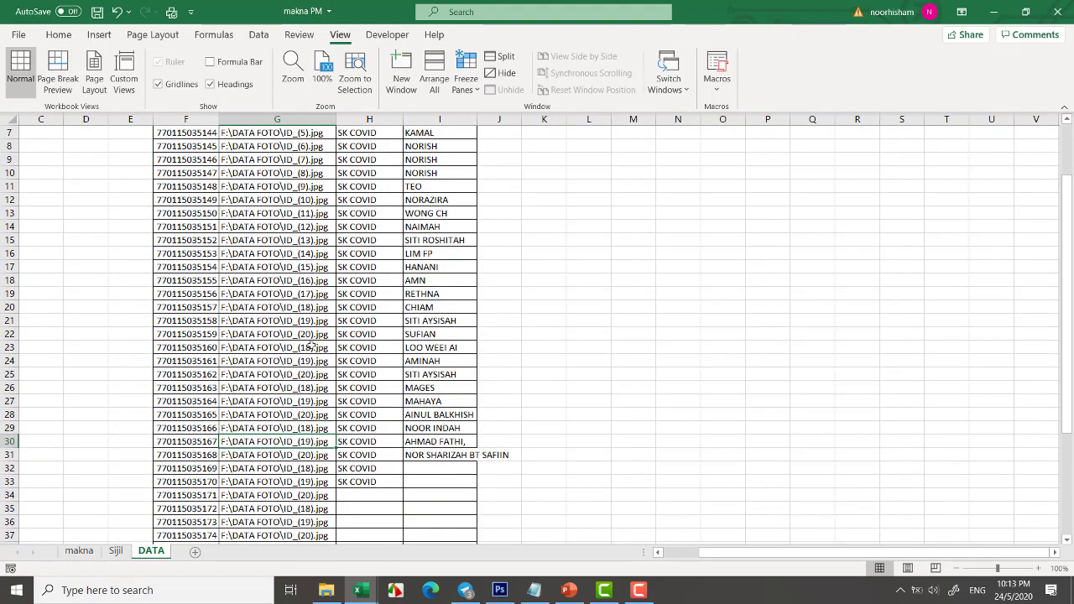
pyautogui.hotkey('ctrl', 'z')
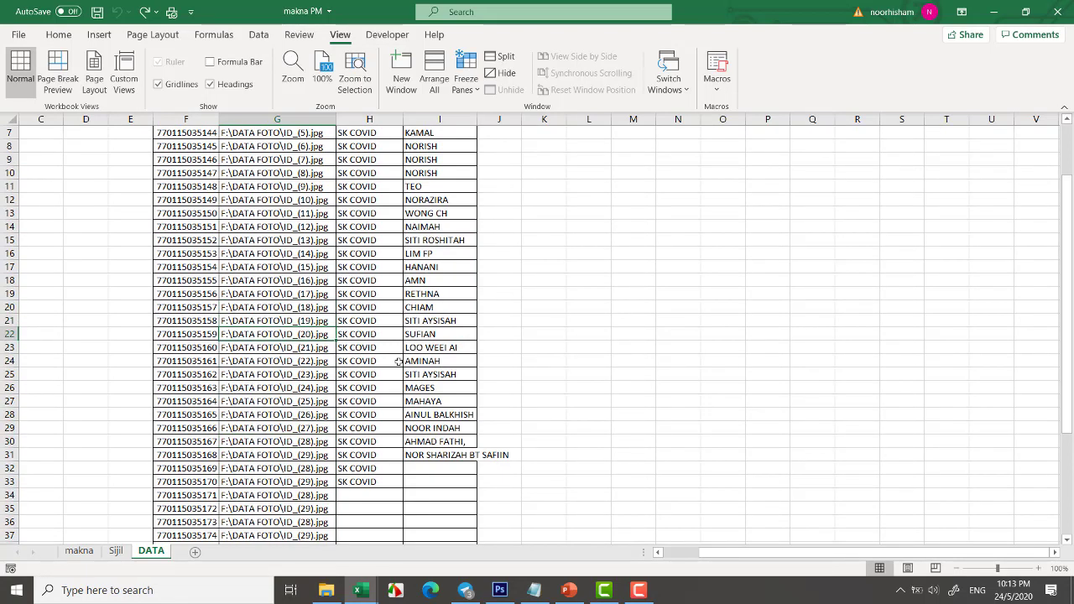
pyautogui.press('Down')
pyautogui.press('Down')
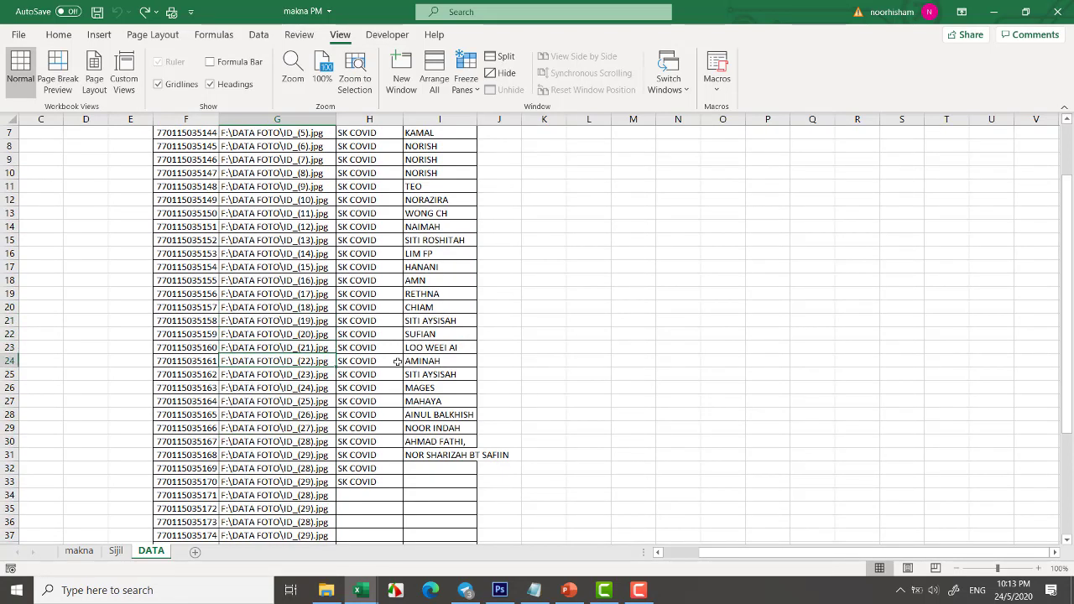
pyautogui.press('Down')
pyautogui.press('Down')
pyautogui.press('Down')
pyautogui.press('Down')
pyautogui.press('Down')
pyautogui.press('Down')
pyautogui.press('Down')
pyautogui.press('Down')
pyautogui.press('Down')
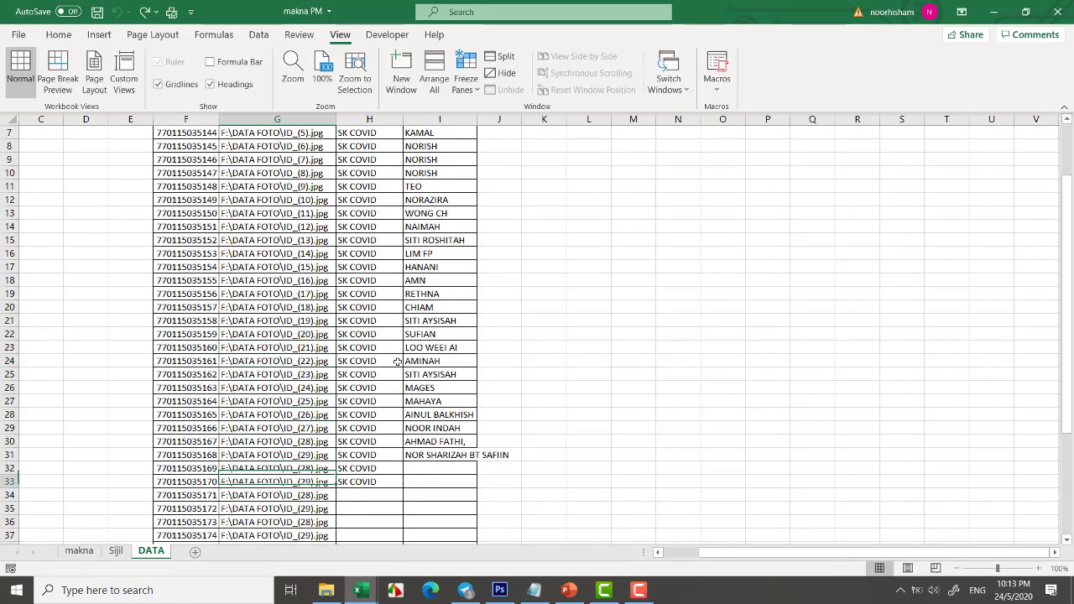
pyautogui.press('Down')
# Step: Clear the photo paths from G34 downward
pyautogui.hotkey('shift', 'Down')
pyautogui.hotkey('shift', 'Down')
pyautogui.hotkey('shift', 'Down')
pyautogui.hotkey('shift', 'Down')
pyautogui.hotkey('shift', 'Down')
pyautogui.hotkey('shift', 'Down')
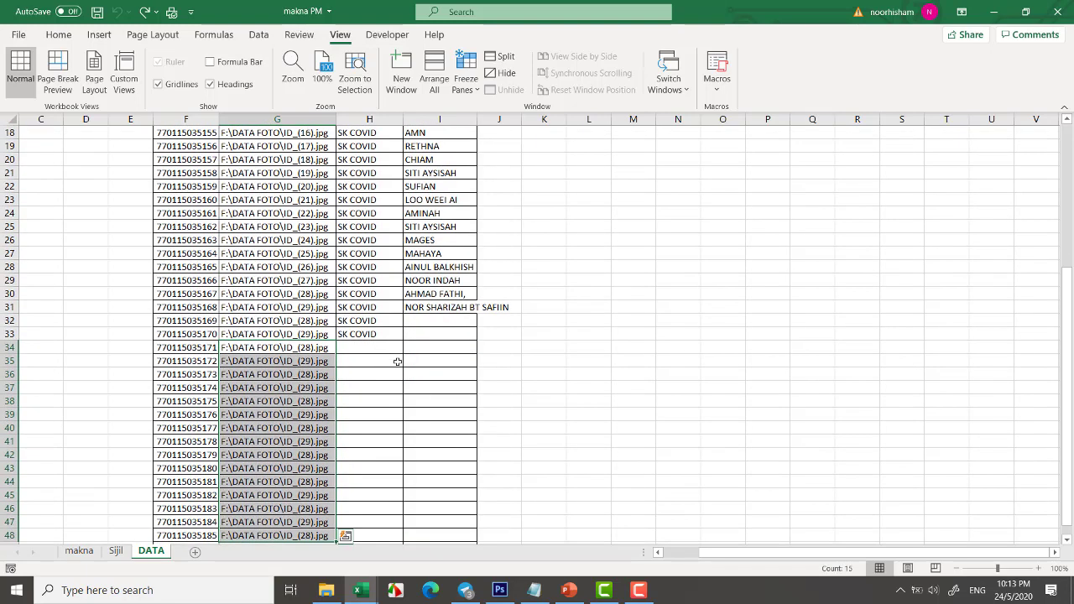
pyautogui.press('Delete')
pyautogui.press('Up')
# Step: Copy G33's path into G34 and change it to F:\DATA FOTO\ID_(30).jpg
pyautogui.press('Down')
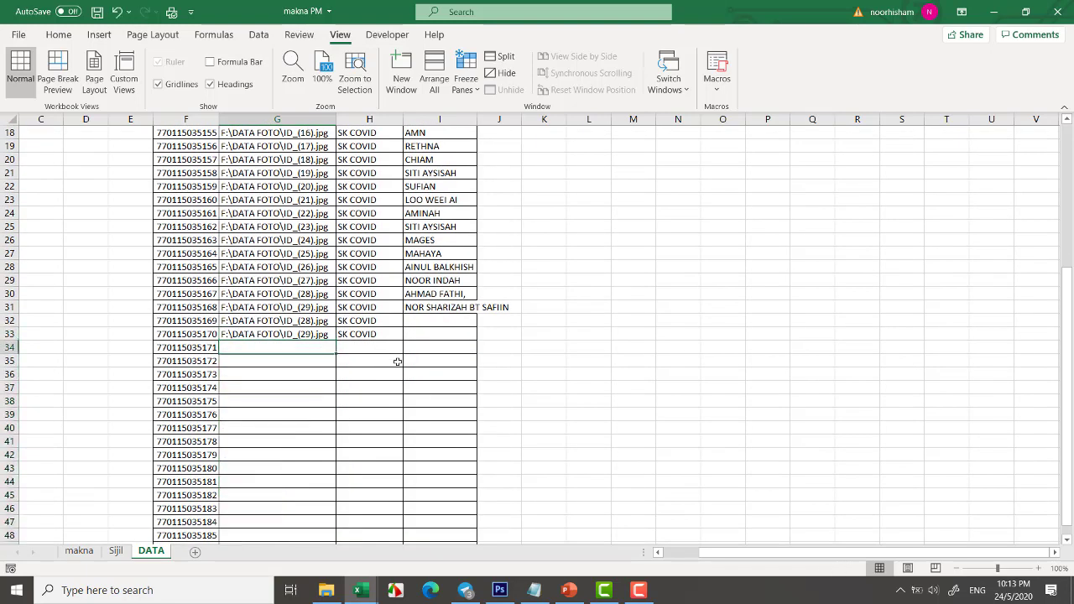
pyautogui.hotkey('ctrl', 'd')
pyautogui.hotkey('ctrl', 'c')
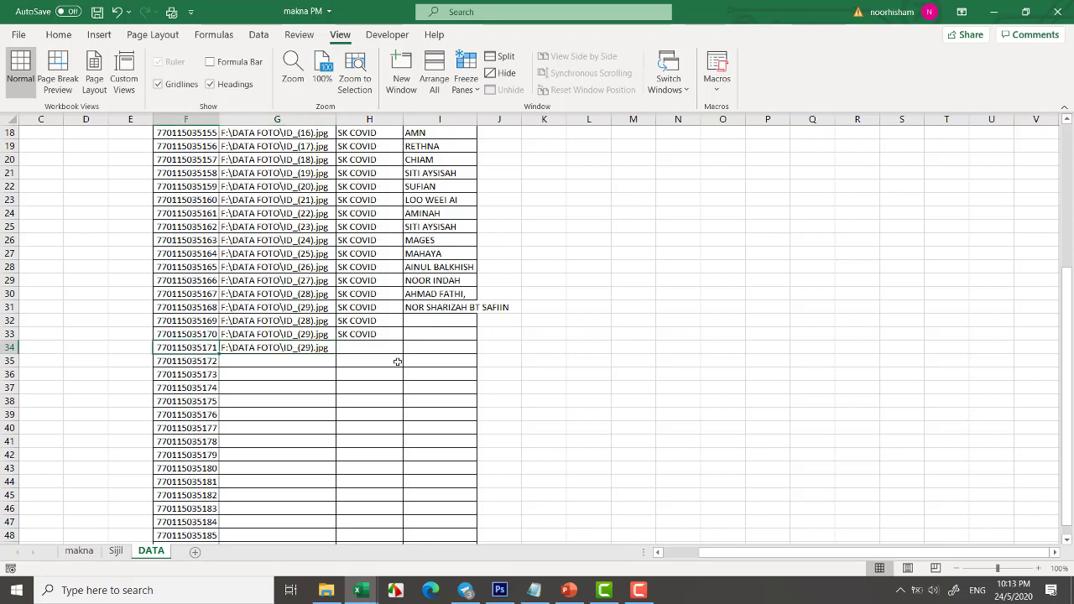
pyautogui.press('F2')
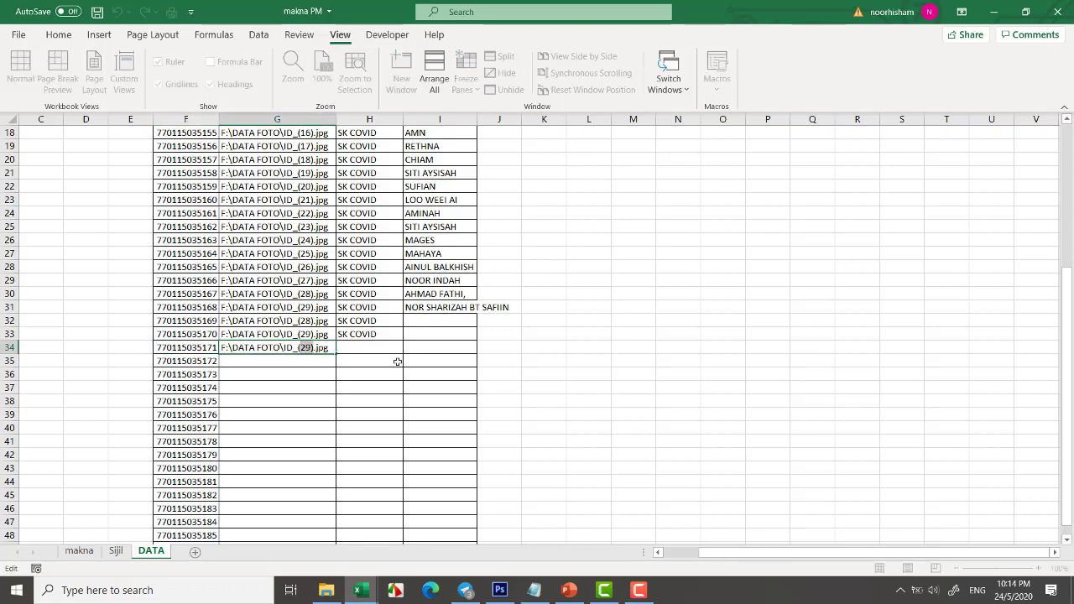
pyautogui.write('30')
pyautogui.press('Return')
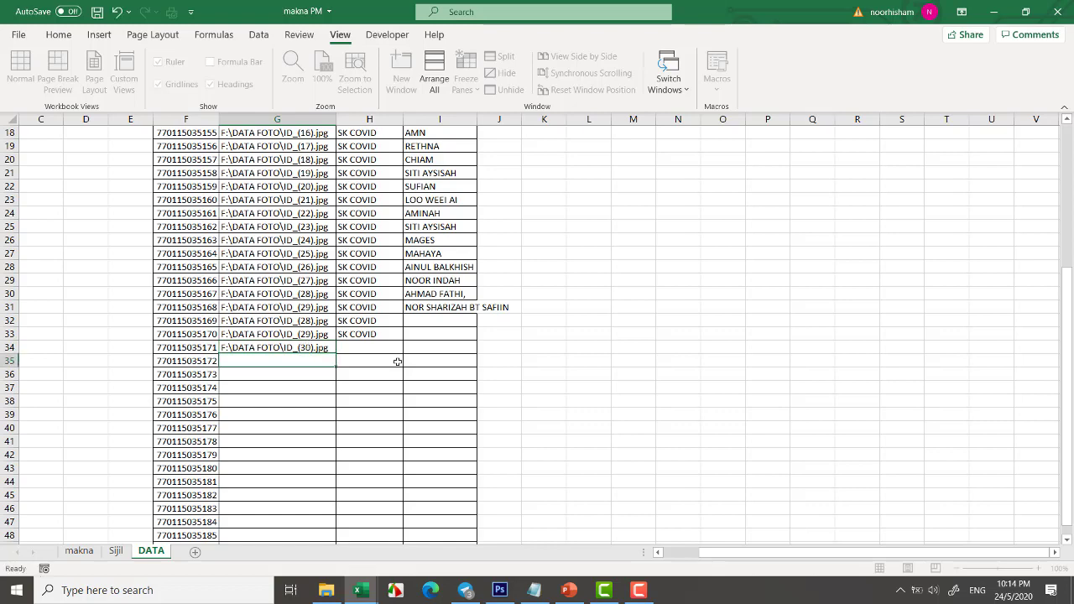
# Step: Show the DATA FOTO photos in Details view with their file types listed
pyautogui.click(326, 590)
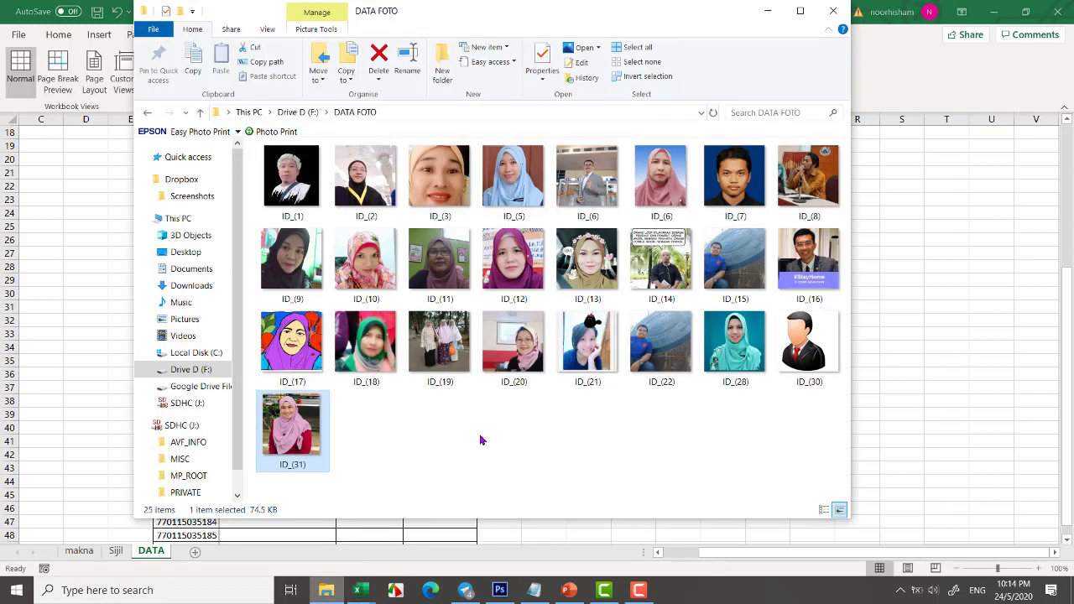
pyautogui.click(481, 441)
pyautogui.click(825, 510)
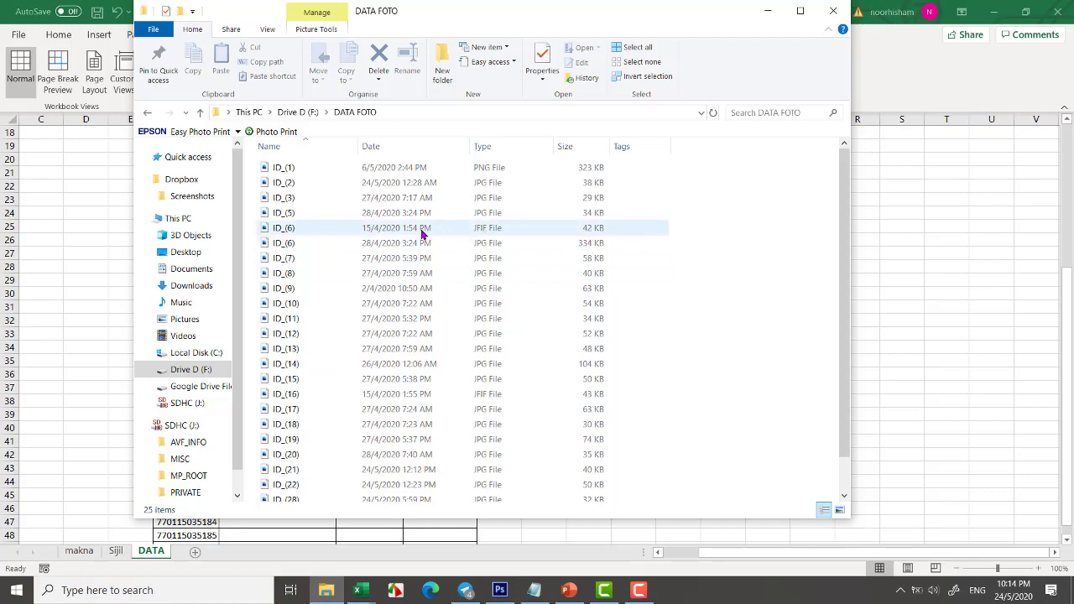
pyautogui.scroll(-1, 714, 374)
# Step: Return to Excel's Sijil sheet and select the certificate photo
pyautogui.click(909, 401)
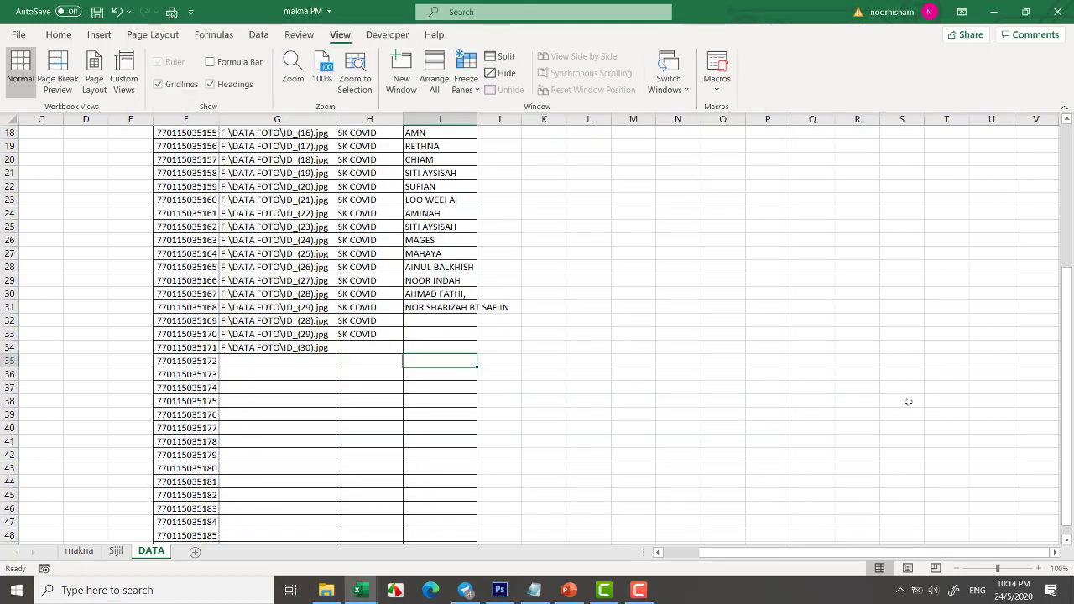
pyautogui.click(115, 551)
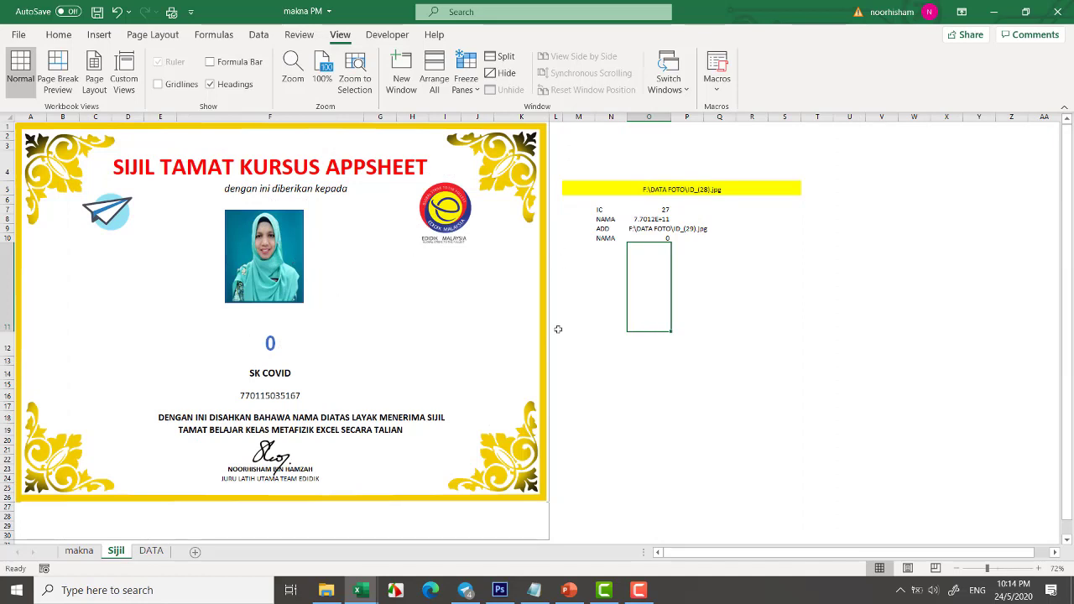
pyautogui.click(277, 269)
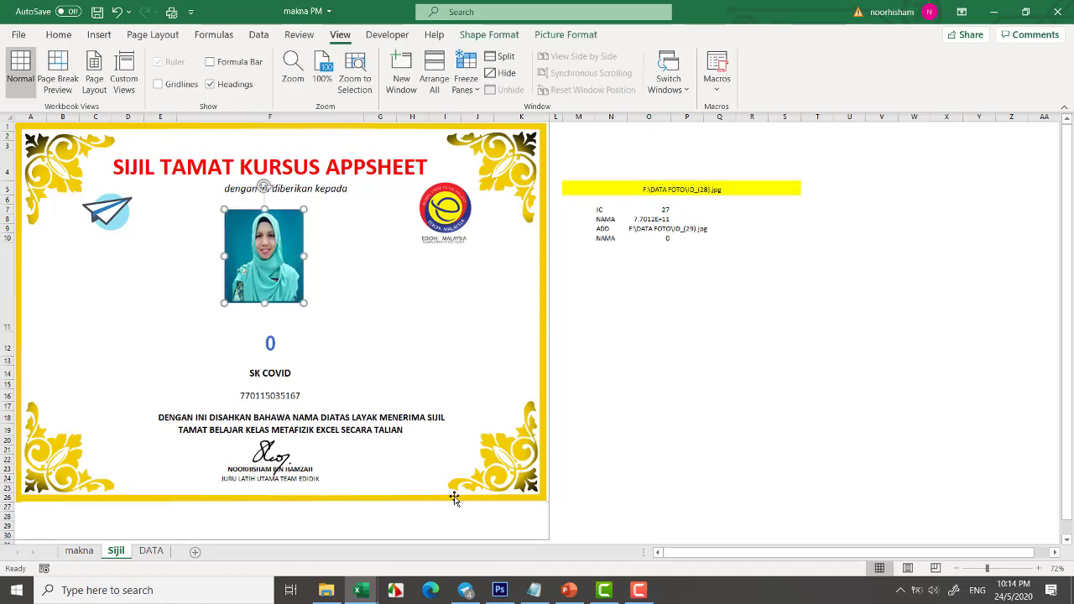
pyautogui.click(326, 591)
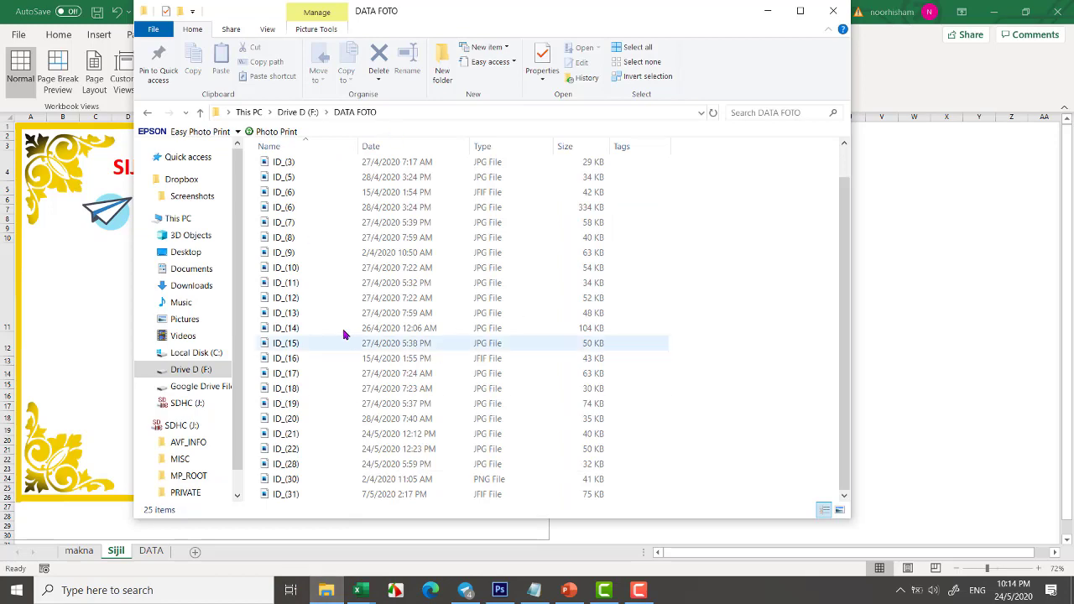
pyautogui.click(839, 511)
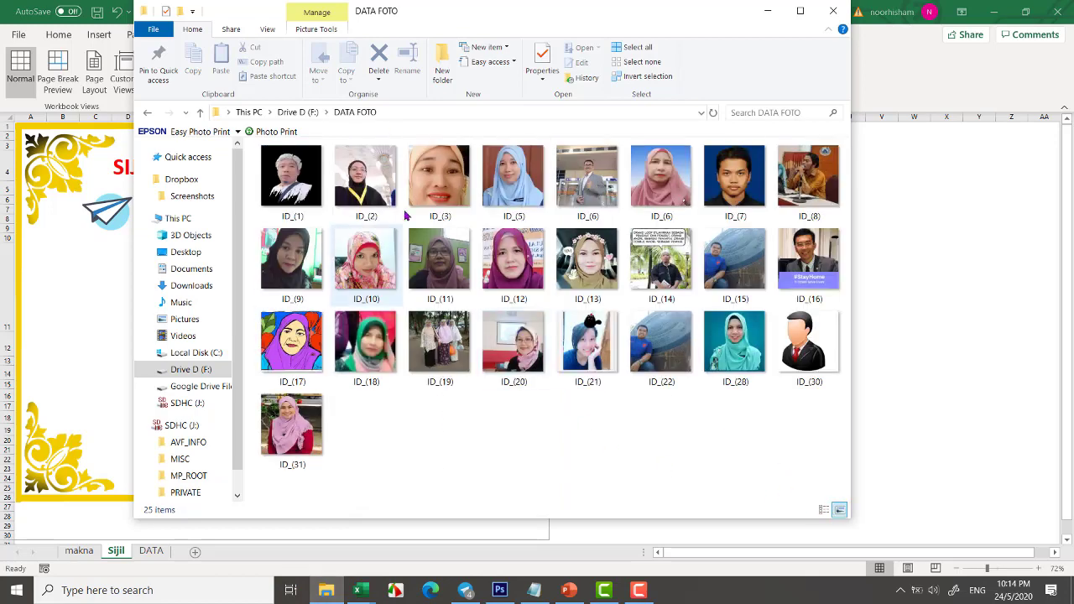
pyautogui.click(580, 187)
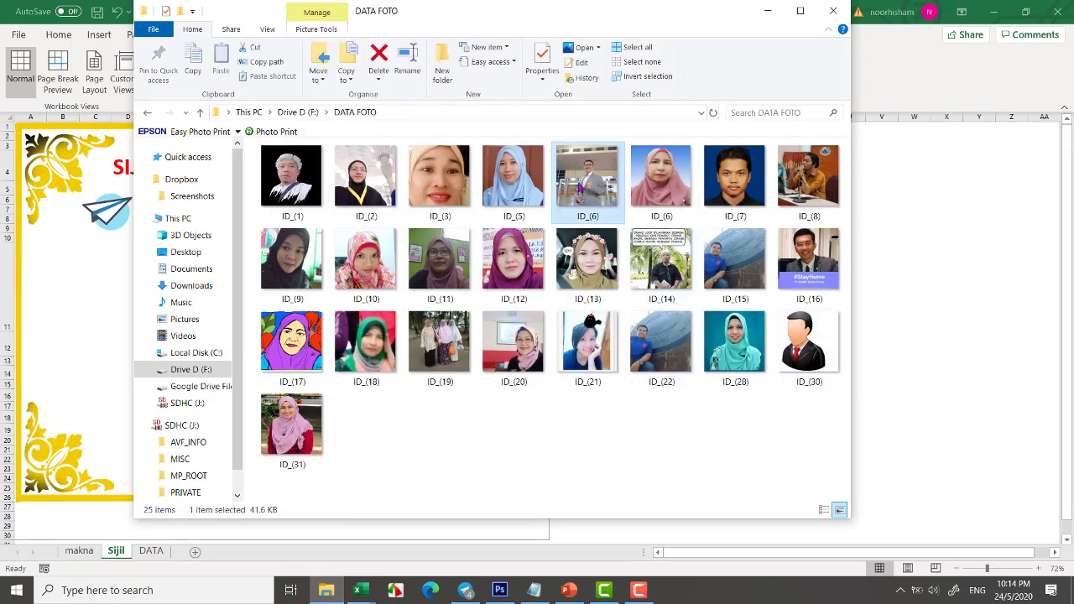
pyautogui.click(825, 511)
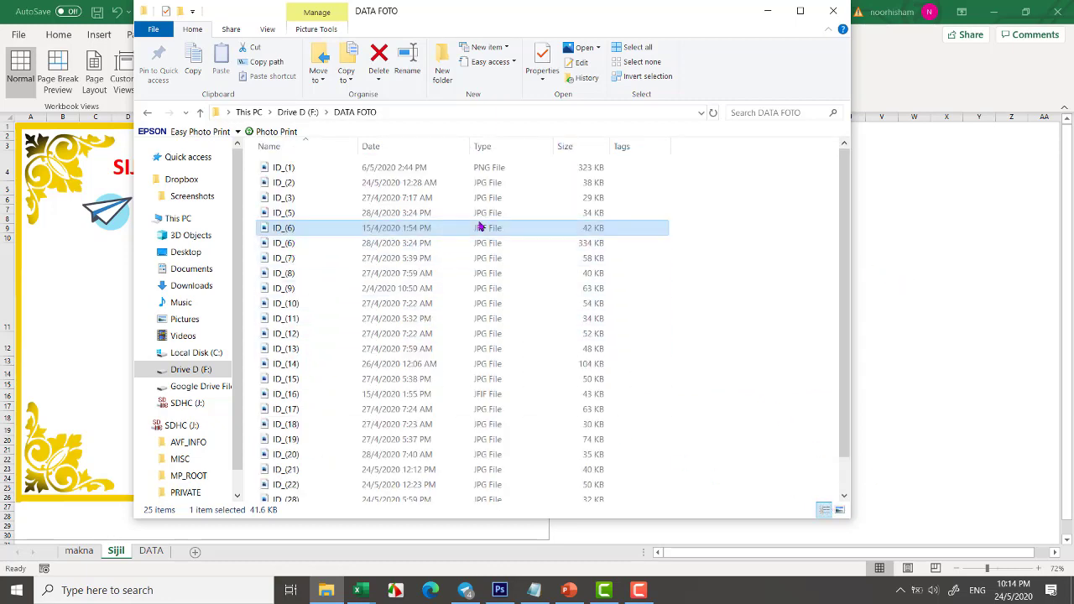
# Step: Back in the workbook, go to the ID_(6) photo path in G8 on the DATA sheet
pyautogui.click(905, 313)
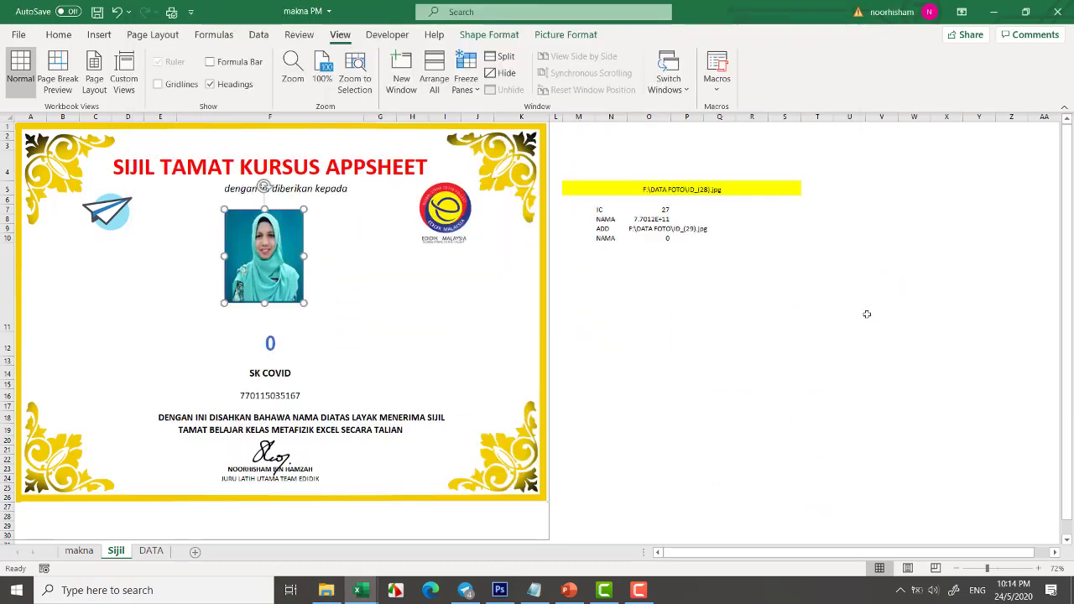
pyautogui.click(154, 553)
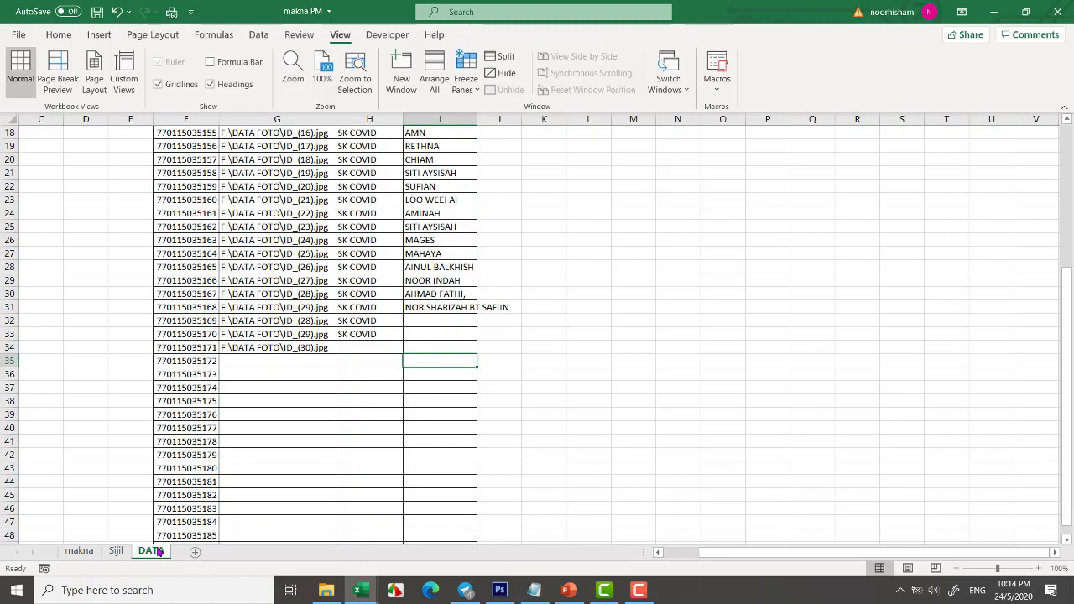
pyautogui.click(118, 551)
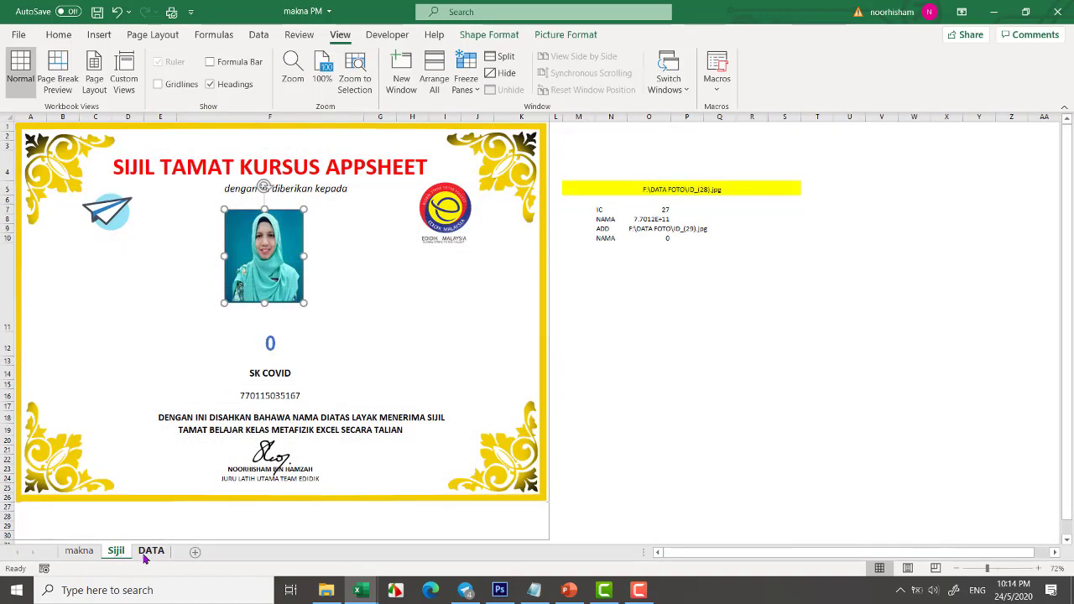
pyautogui.click(151, 552)
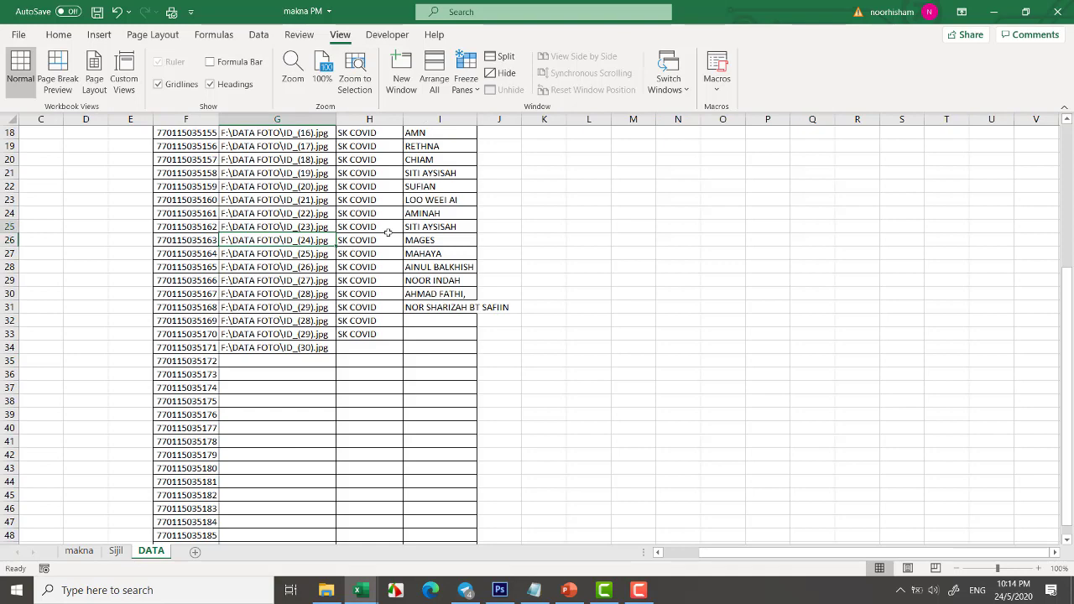
pyautogui.scroll(4, 388, 232)
pyautogui.press('Down')
pyautogui.press('Down')
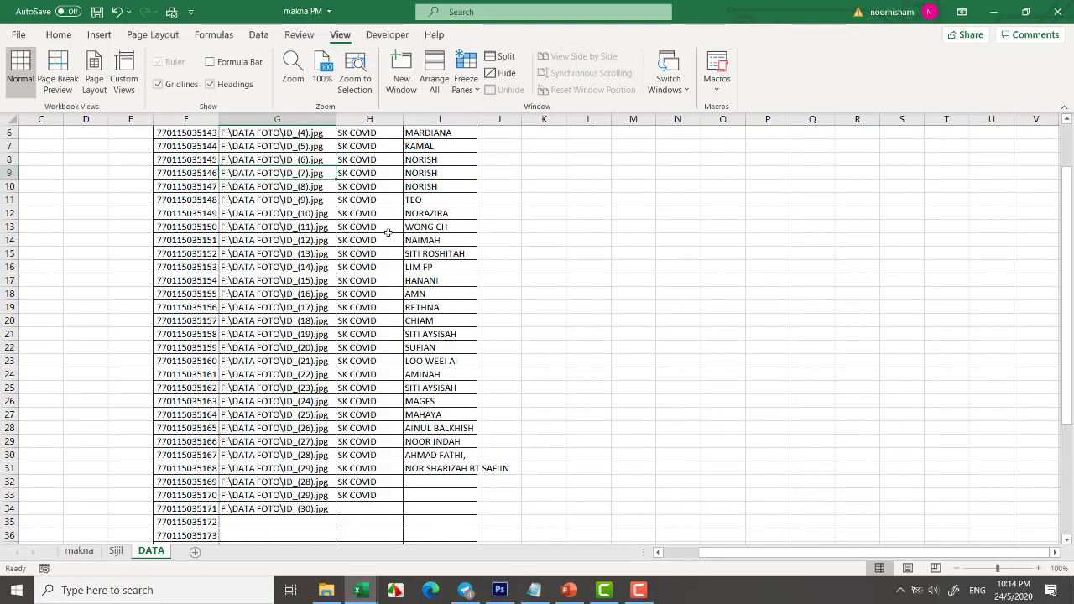
pyautogui.press('Up')
# Step: Change G8's extension from .jpg to .jfif
pyautogui.press('F2')
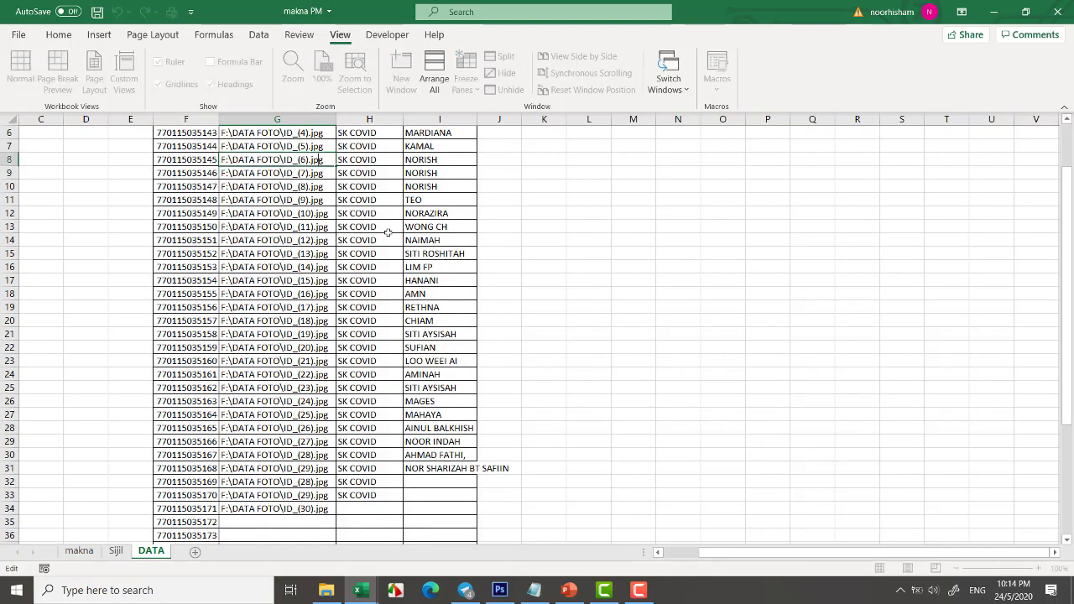
pyautogui.press('Return')
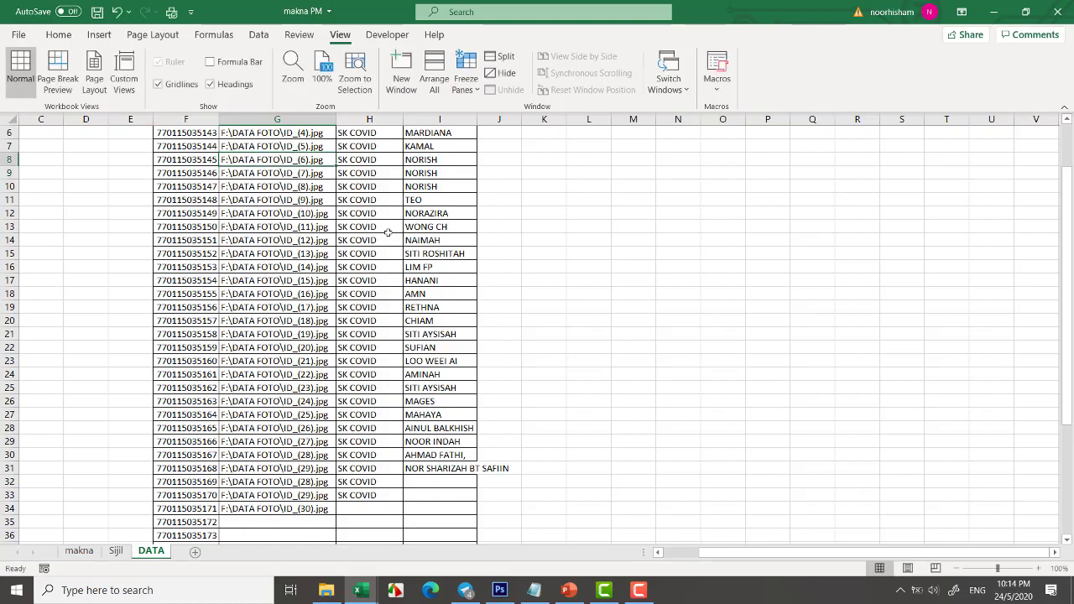
pyautogui.press('Up')
pyautogui.press('Up')
pyautogui.press('Up')
pyautogui.press('Up')
pyautogui.press('Up')
pyautogui.press('Up')
pyautogui.press('Down')
pyautogui.press('Down')
pyautogui.press('Down')
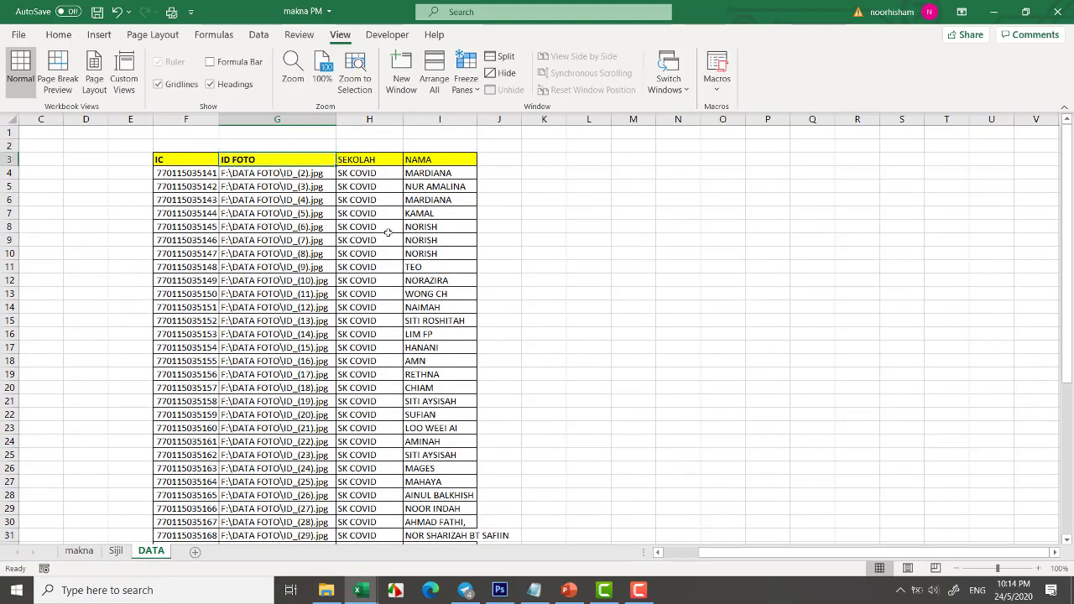
pyautogui.press('Down')
pyautogui.press('Down')
pyautogui.press('Down')
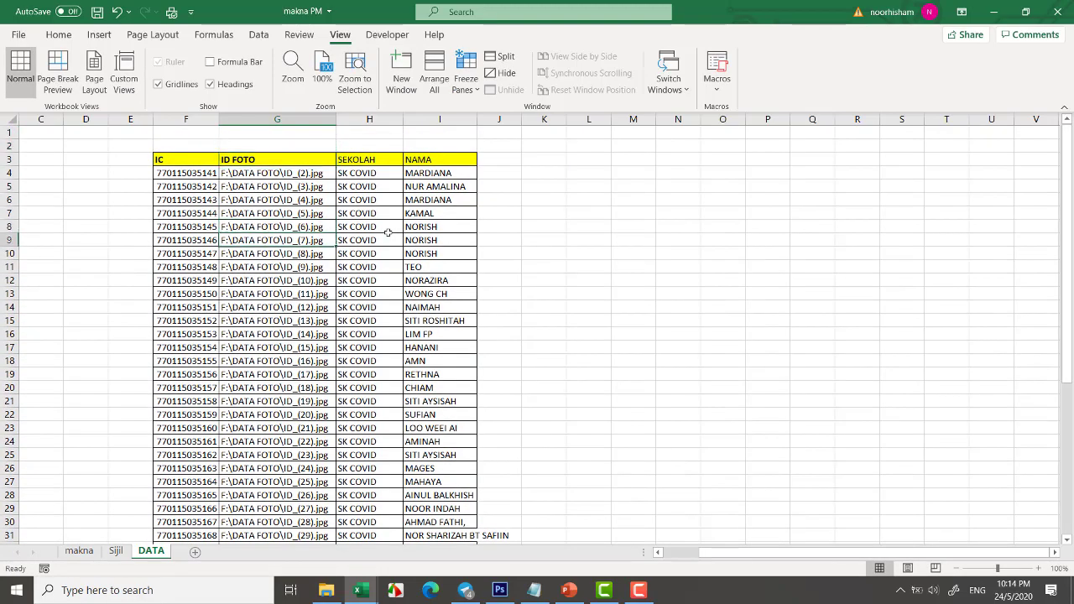
pyautogui.press('F2')
pyautogui.hotkey('shift', 'Left')
pyautogui.hotkey('shift', 'Left')
pyautogui.hotkey('shift', 'Left')
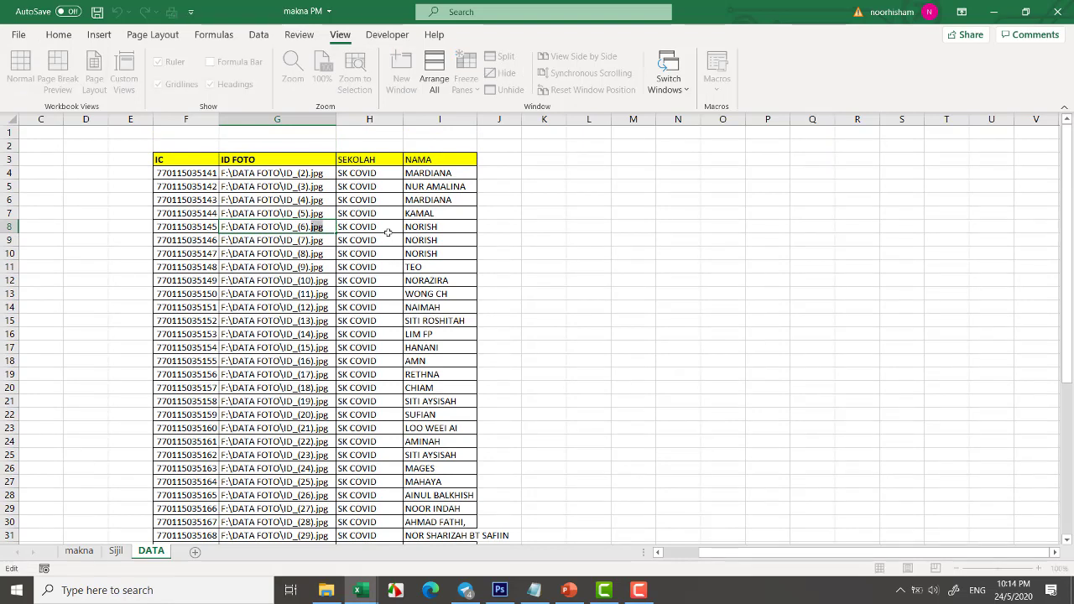
pyautogui.write('J')
pyautogui.press('Return')
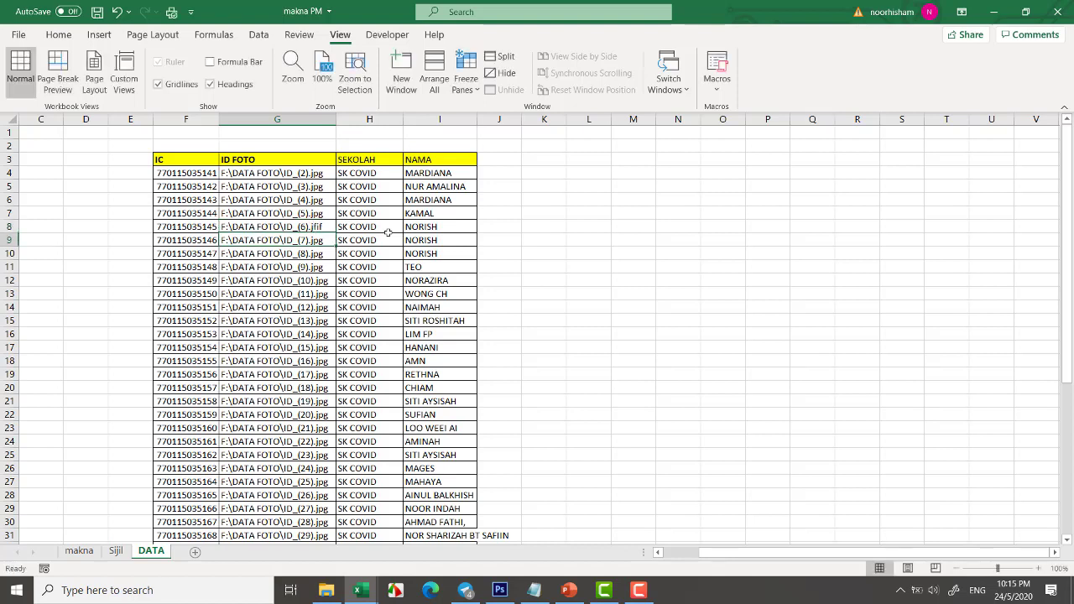
# Step: On the Sijil sheet, pick the F:\DATA FOTO\ID_(6).jfif photo path from the dropdown
pyautogui.click(116, 551)
pyautogui.click(806, 190)
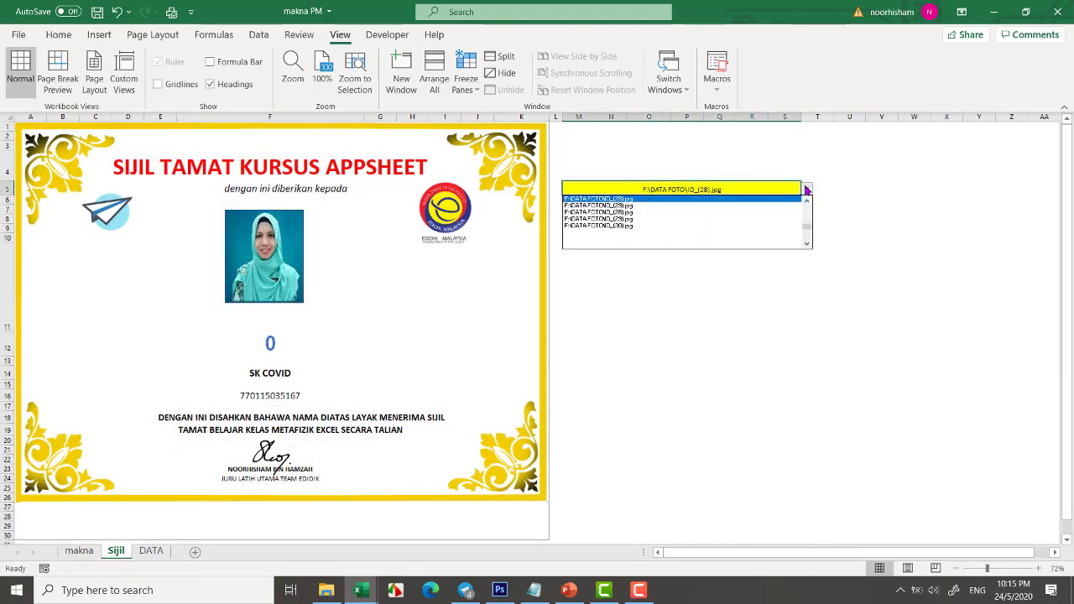
pyautogui.moveTo(810, 230); pyautogui.dragTo(810, 204)
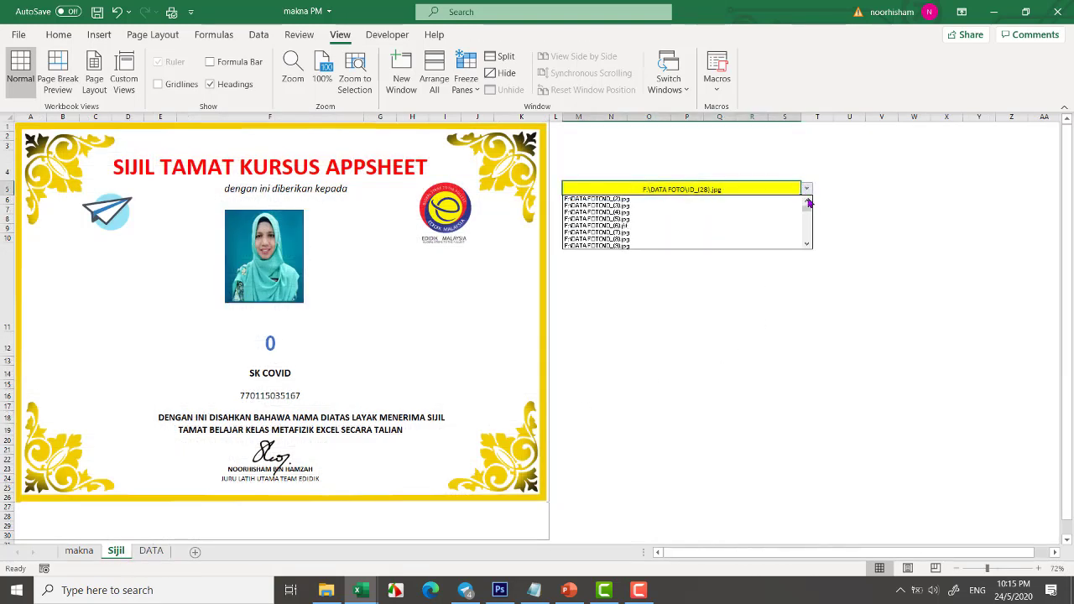
pyautogui.click(672, 225)
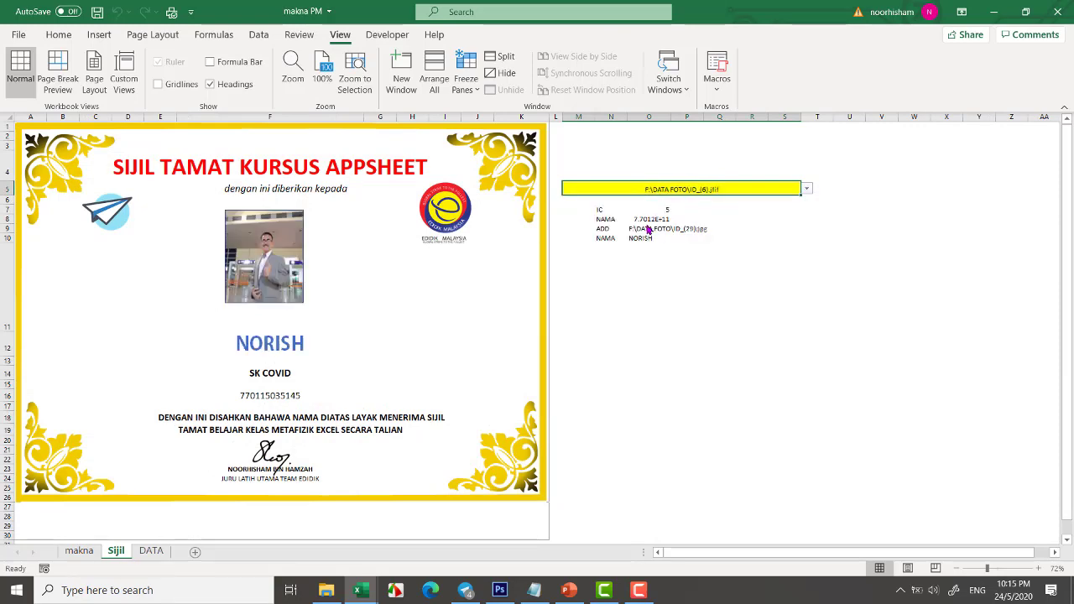
pyautogui.click(826, 284)
# Step: Zoom out to 56% and move the gold border frame right, off the certificate
pyautogui.click(998, 568)
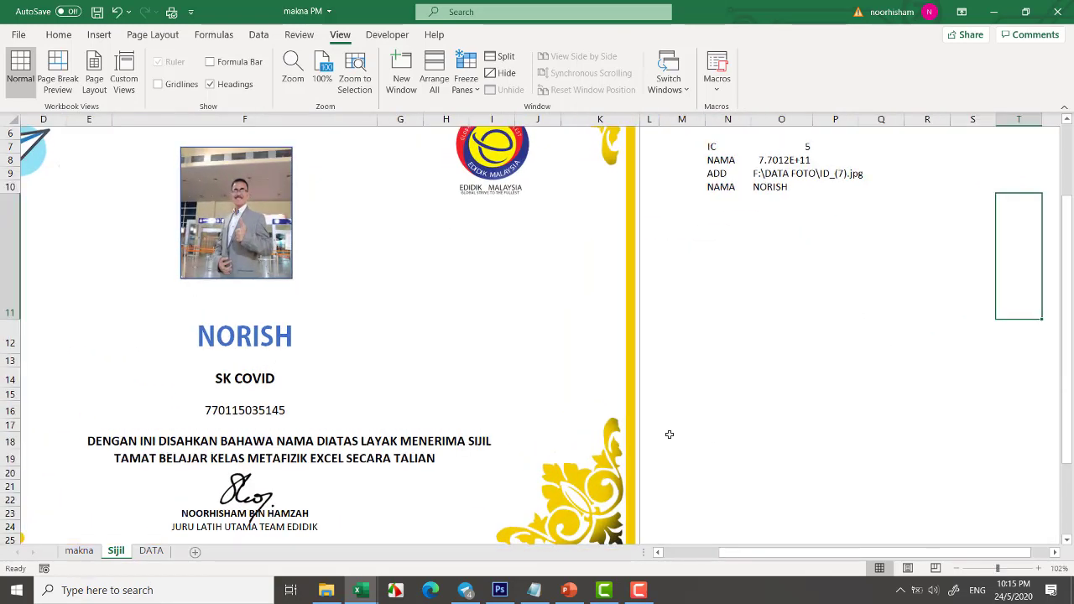
pyautogui.click(752, 291)
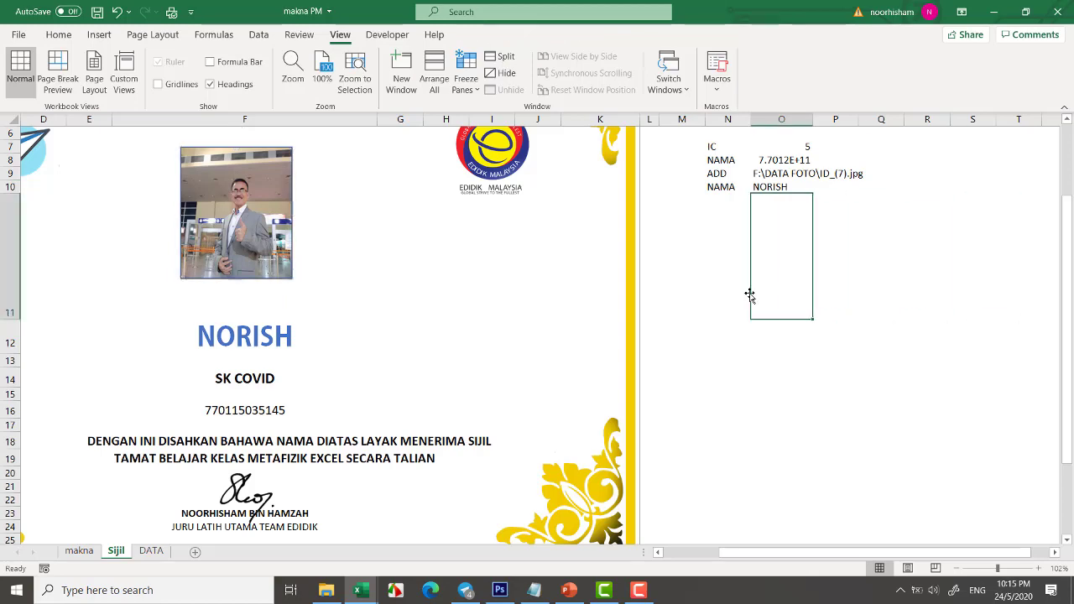
pyautogui.scroll(-1, 609, 295)
pyautogui.scroll(-3, 609, 296)
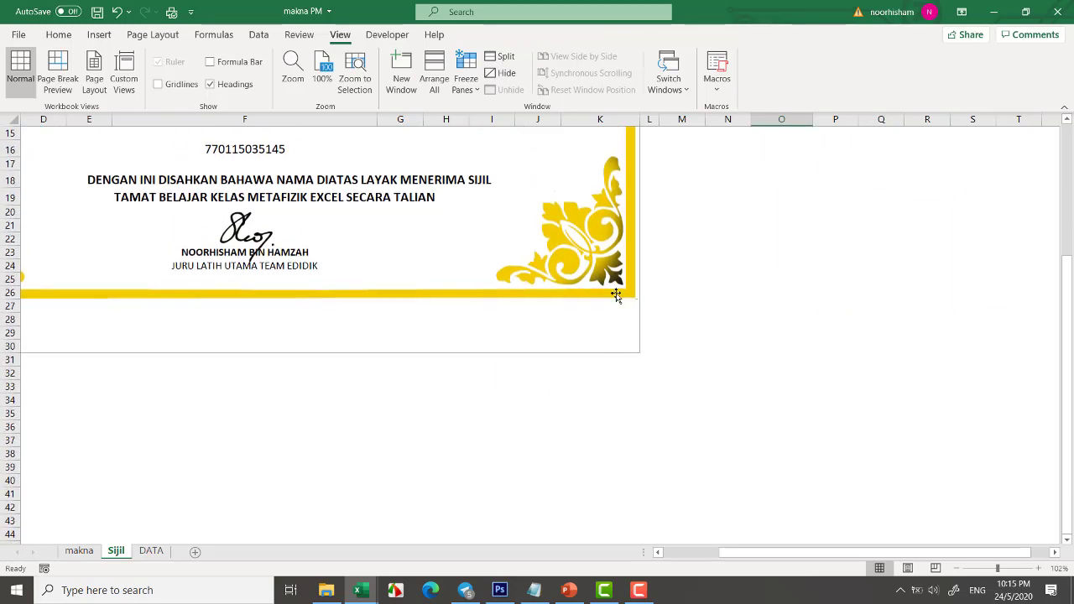
pyautogui.click(981, 569)
pyautogui.moveTo(430, 297)
pyautogui.mouseDown()
pyautogui.moveTo(965, 353)
pyautogui.moveTo(978, 378)
pyautogui.mouseUp()
# Step: Check the print preview, then place the gold border frame back around the certificate
pyautogui.click(371, 271)
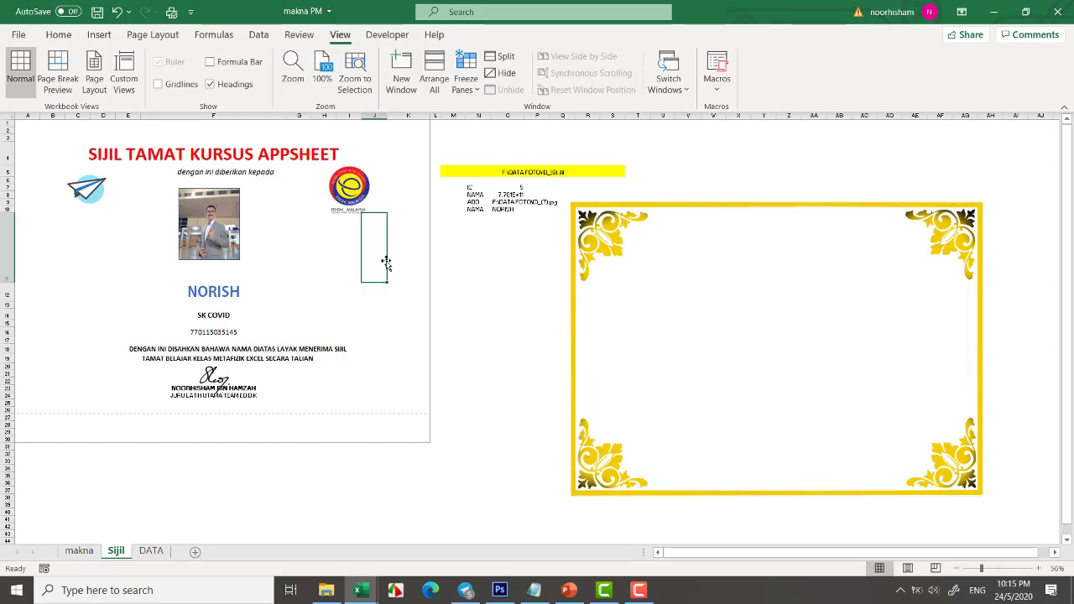
pyautogui.hotkey('ctrl', 'p')
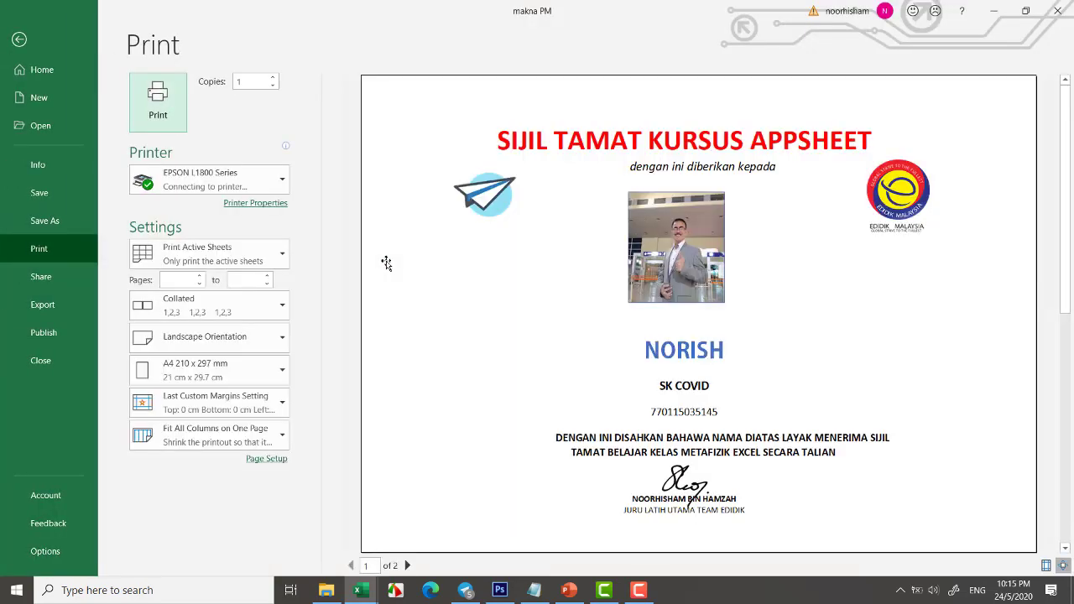
pyautogui.press('Escape')
pyautogui.moveTo(962, 250); pyautogui.dragTo(371, 170)
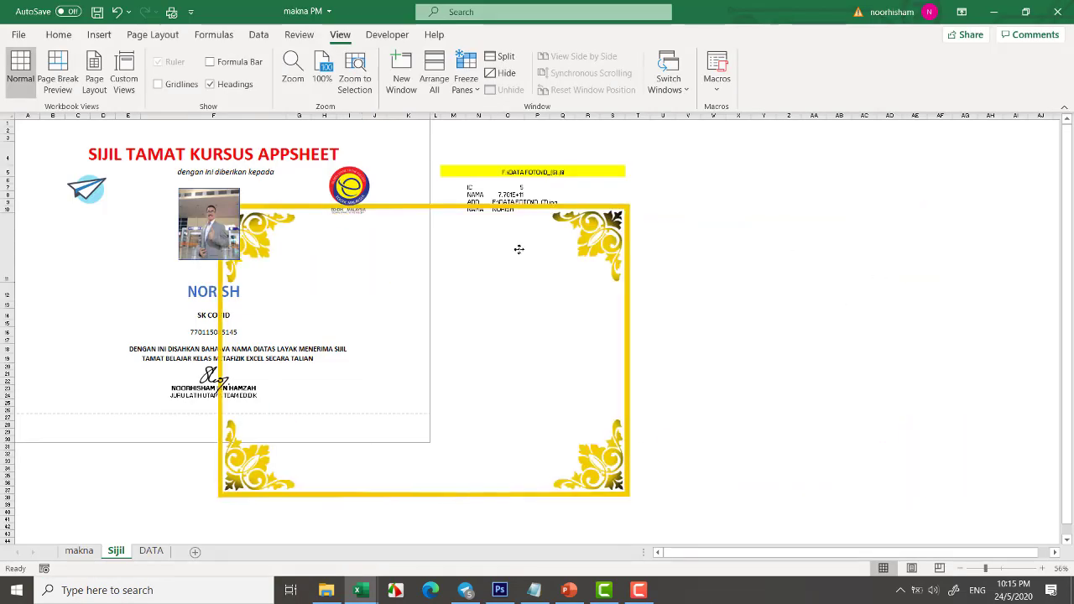
pyautogui.click(508, 247)
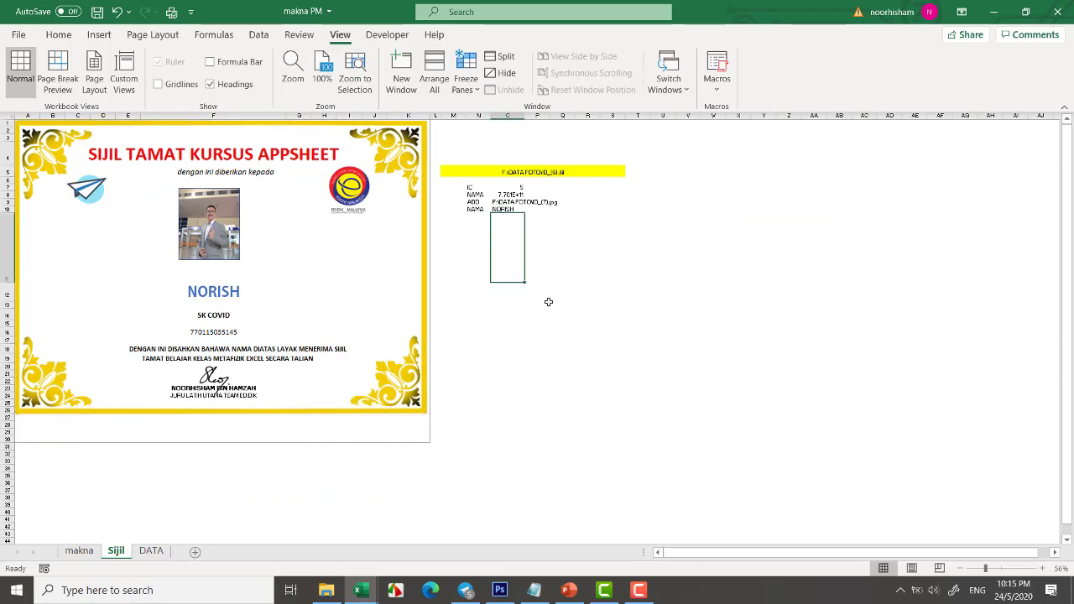